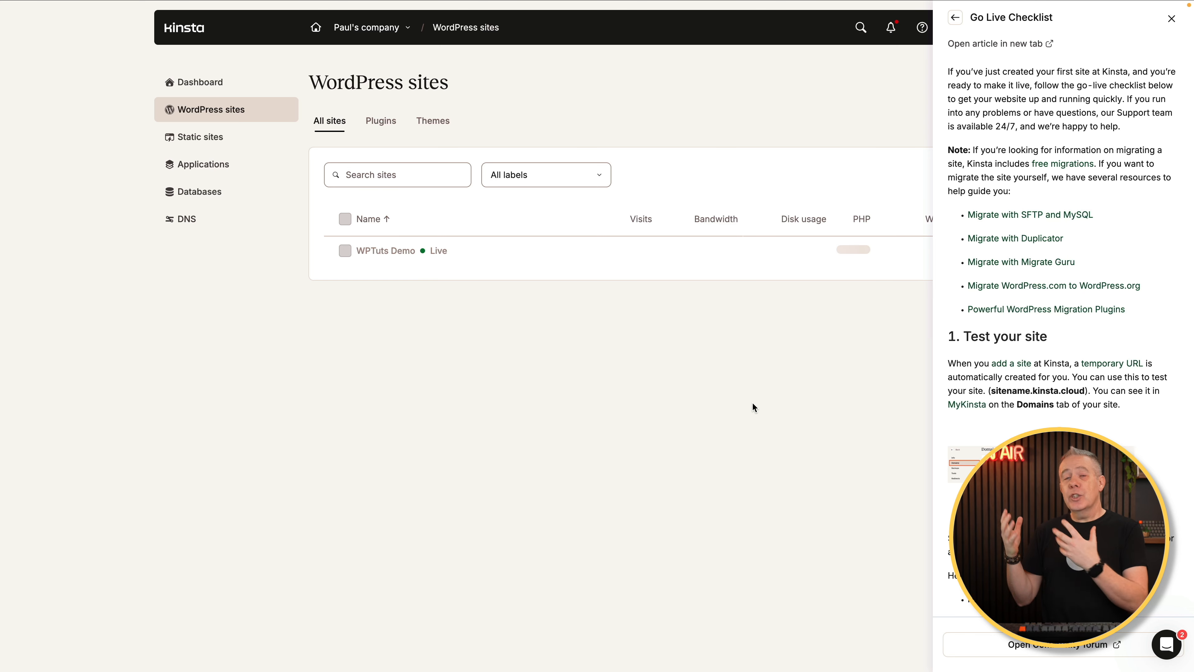
- Open the support chat from the WordPress sites page
{"action": "left_click", "coordinate": [1164, 645]}
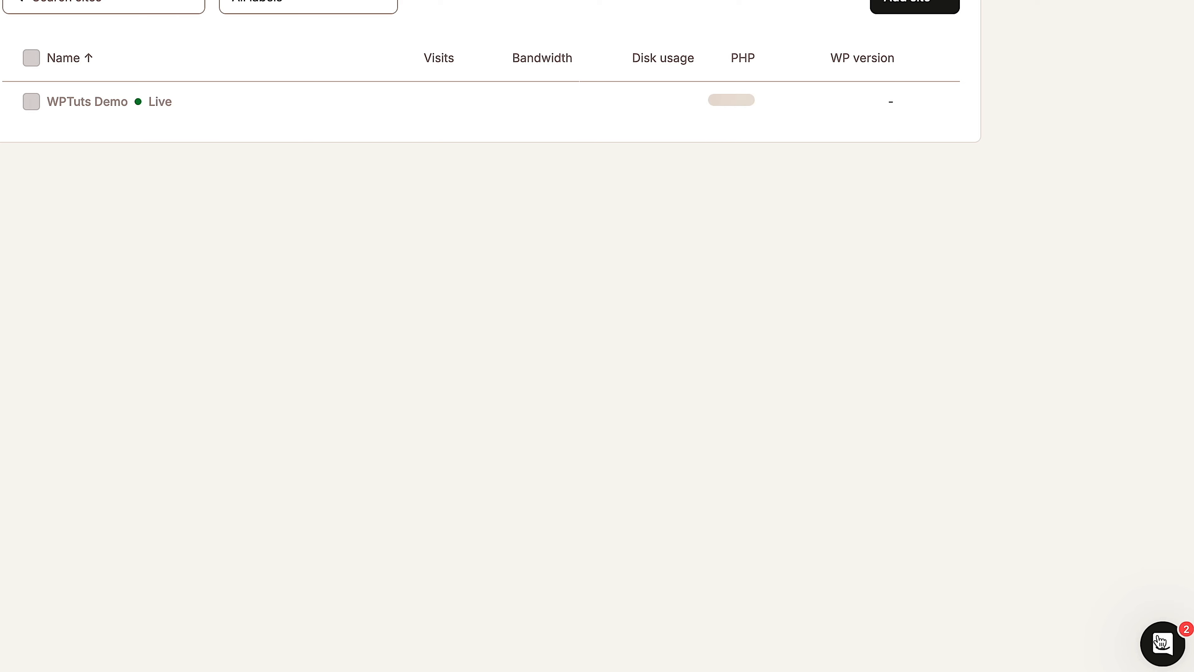
{"action": "left_click", "coordinate": [1161, 643]}
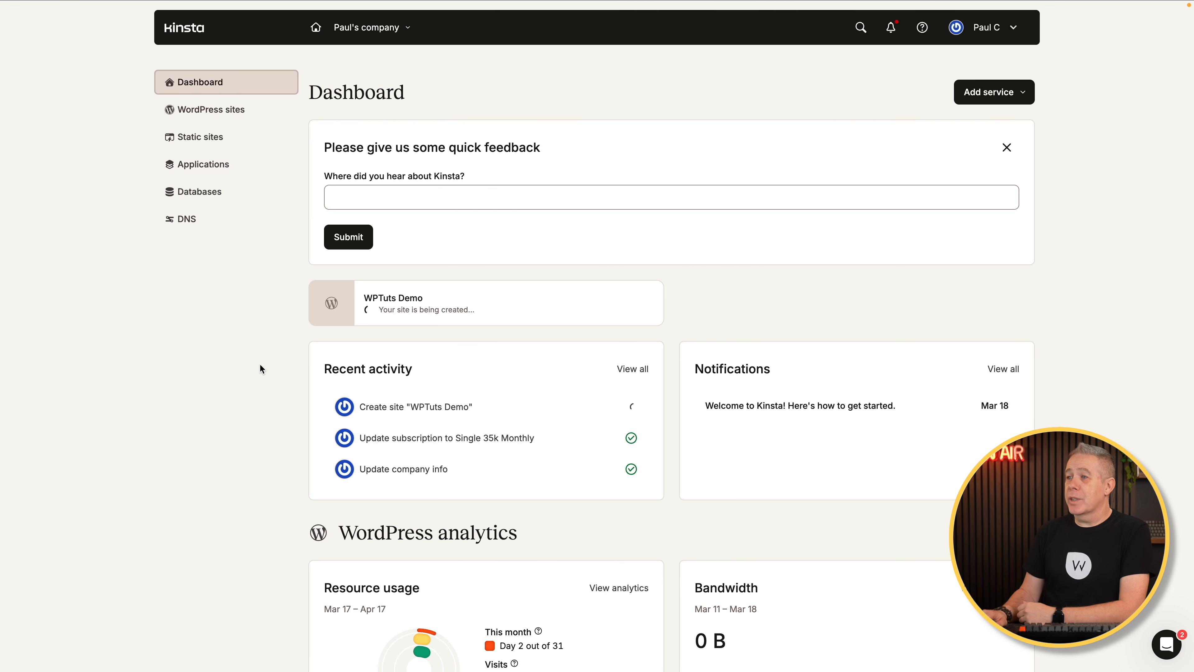
- Review the hosting dashboard's site status, recent activity, notifications and WordPress analytics summaries
{"action": "scroll", "coordinate": [262, 369], "scroll_direction": "down", "scroll_amount": 1}
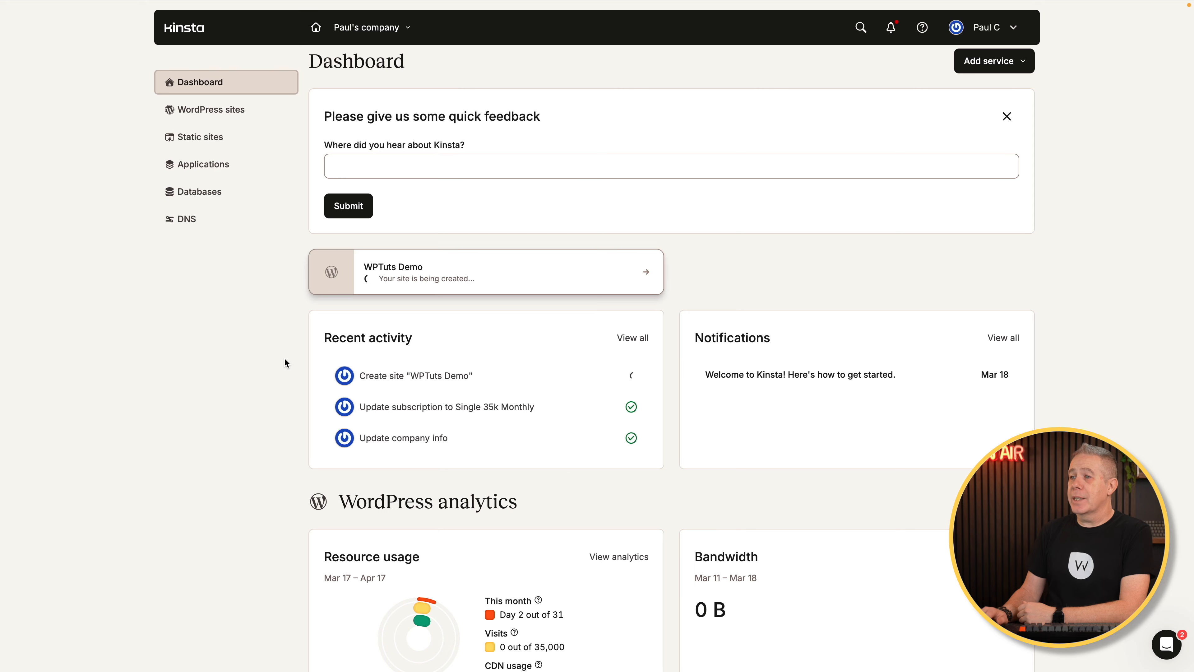
{"action": "scroll", "coordinate": [273, 399], "scroll_direction": "down", "scroll_amount": 5}
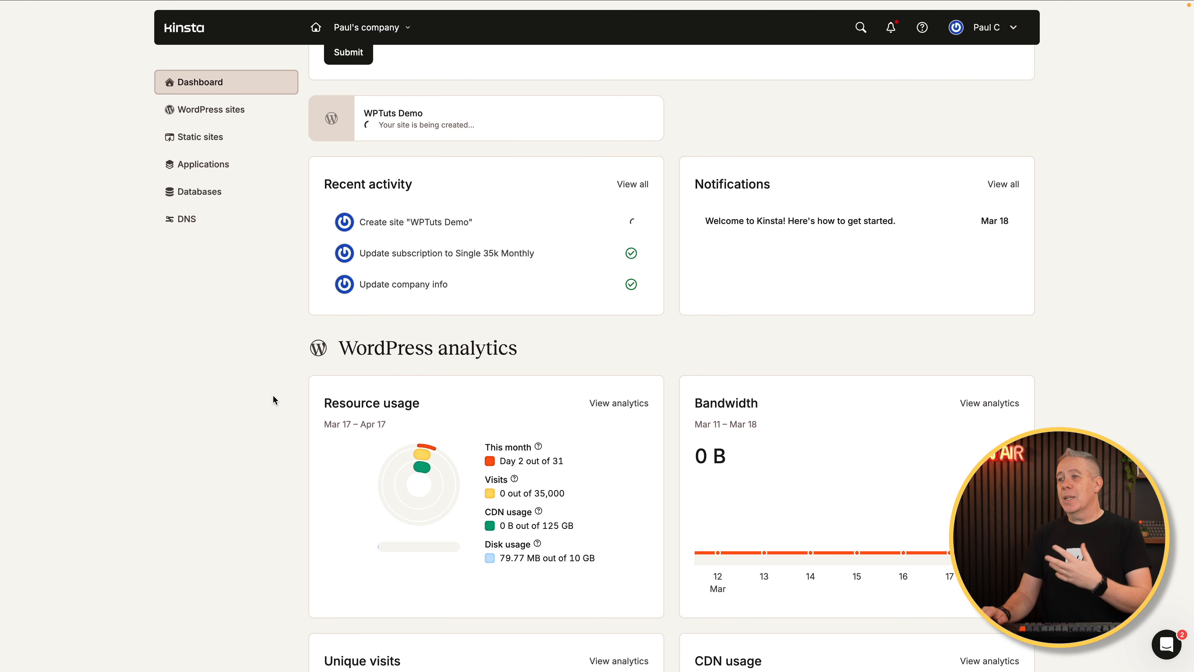
{"action": "scroll", "coordinate": [272, 376], "scroll_direction": "down", "scroll_amount": 7}
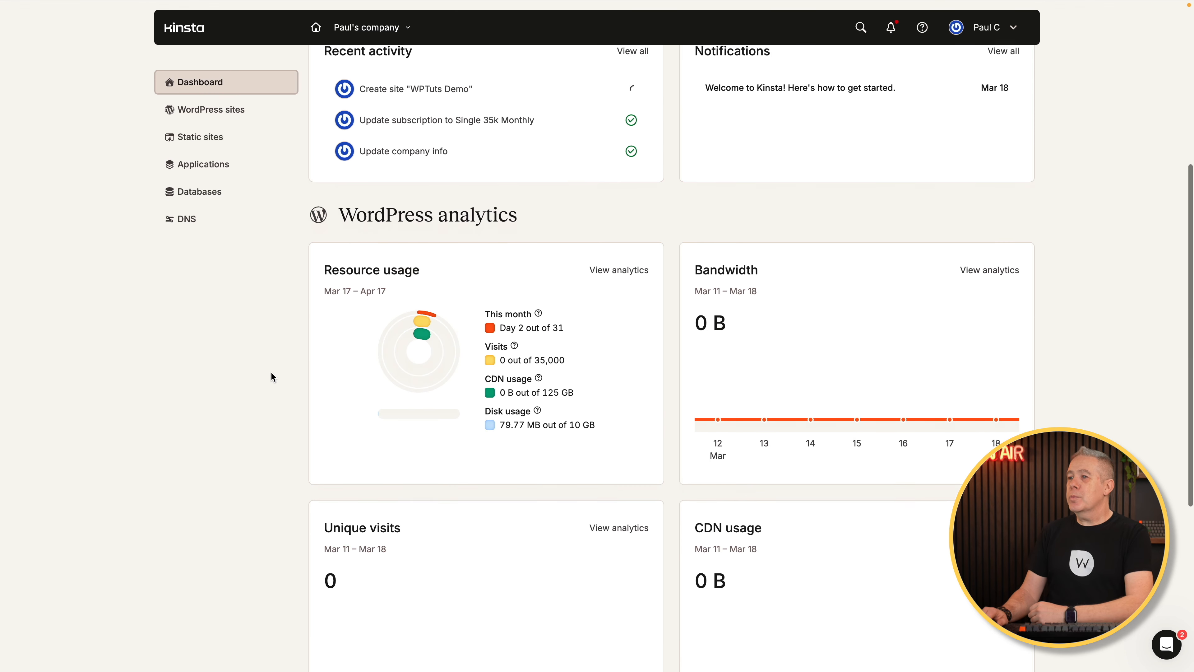
{"action": "scroll", "coordinate": [273, 375], "scroll_direction": "down", "scroll_amount": 2}
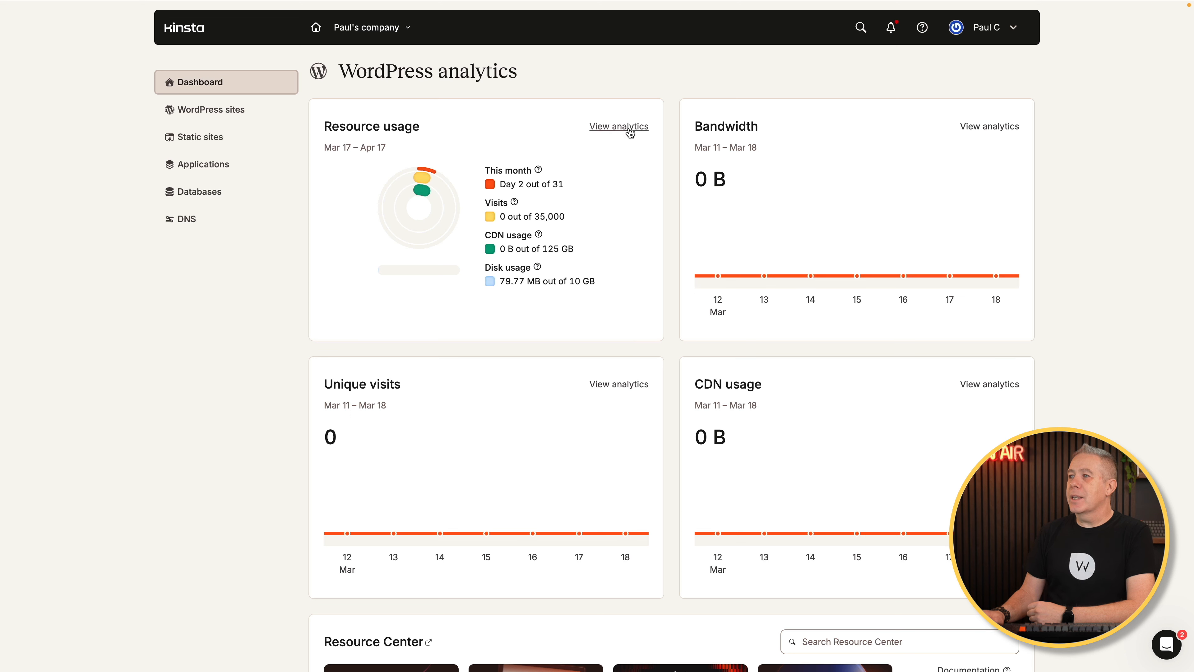
- Open the detailed analytics for resource usage and review the visits, disk space and bandwidth reports
{"action": "left_click", "coordinate": [619, 127]}
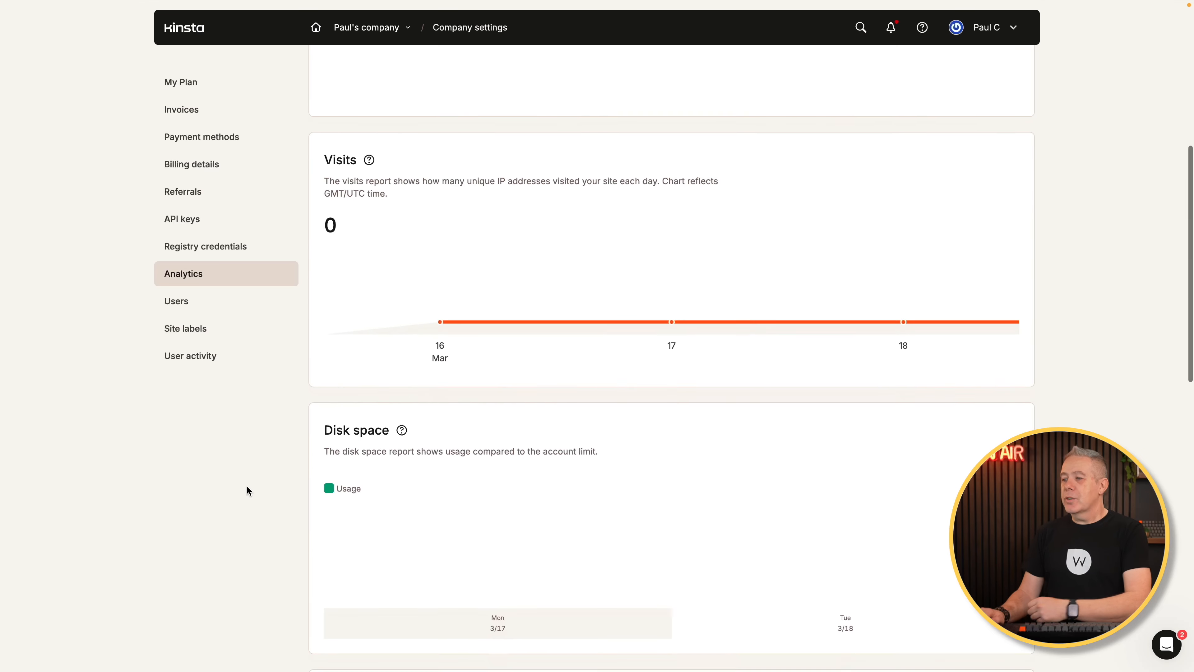
{"action": "scroll", "coordinate": [247, 486], "scroll_direction": "down", "scroll_amount": 7}
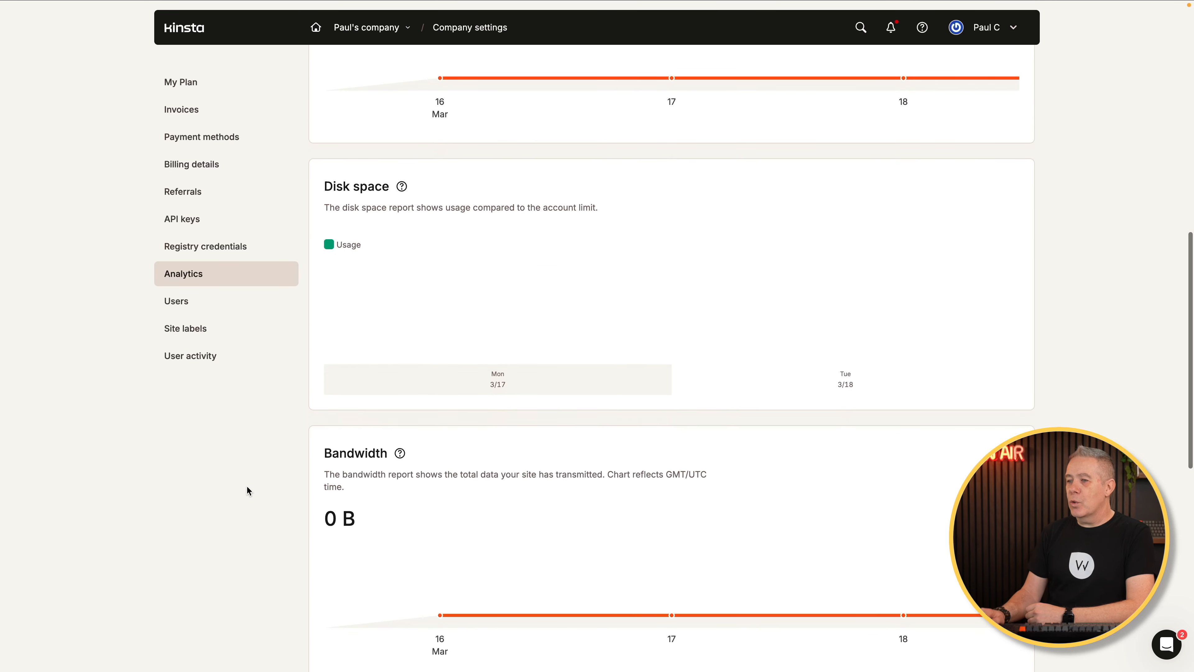
{"action": "scroll", "coordinate": [248, 490], "scroll_direction": "down", "scroll_amount": 2}
{"action": "scroll", "coordinate": [248, 490], "scroll_direction": "down", "scroll_amount": 4}
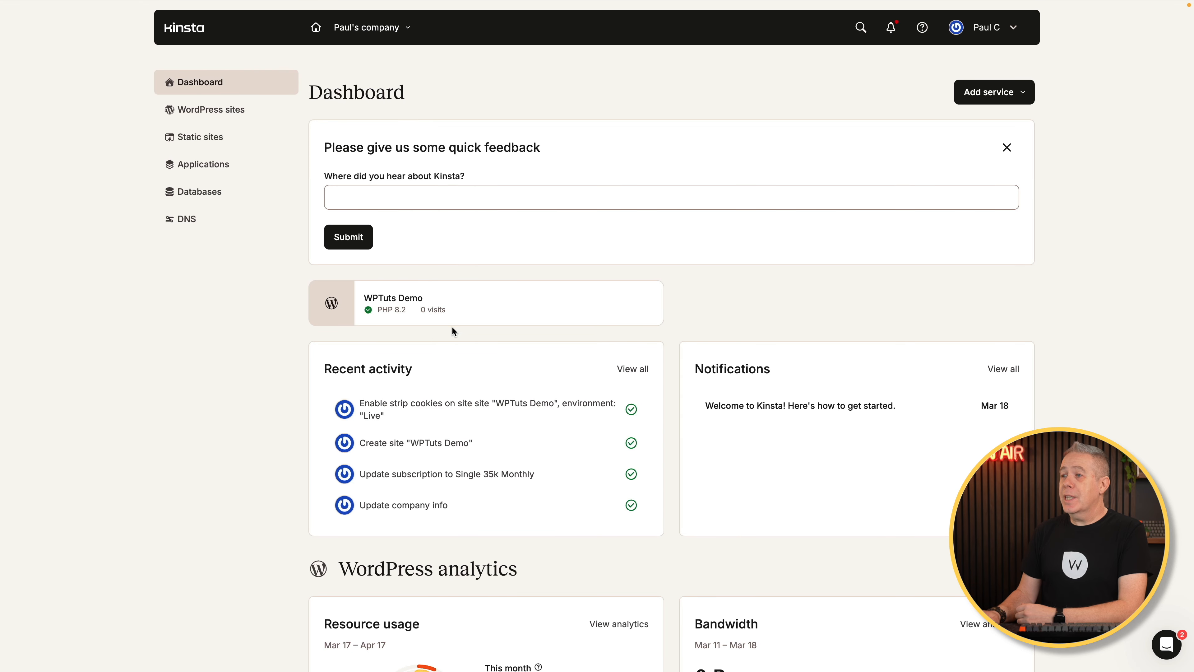
- Open the WPTuts Demo site and review its environment details, SFTP/SSH, database access, reverse proxy and PHP performance information
{"action": "left_click", "coordinate": [480, 316]}
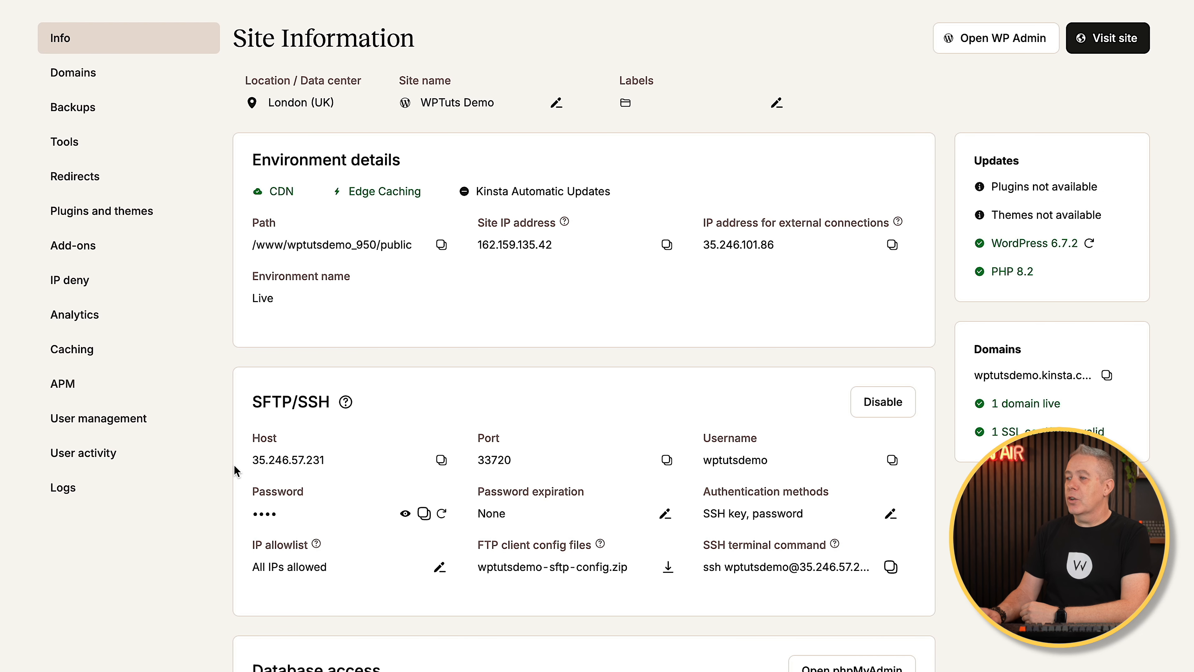
{"action": "scroll", "coordinate": [188, 632], "scroll_direction": "down", "scroll_amount": 1}
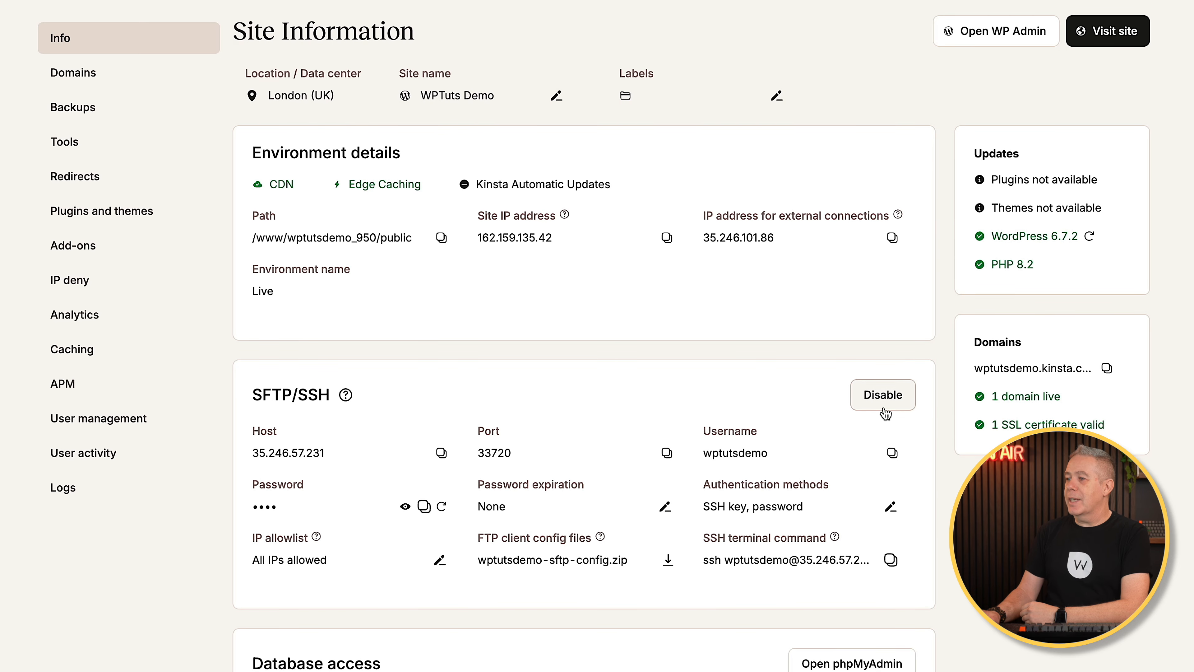
{"action": "scroll", "coordinate": [584, 336], "scroll_direction": "down", "scroll_amount": 10}
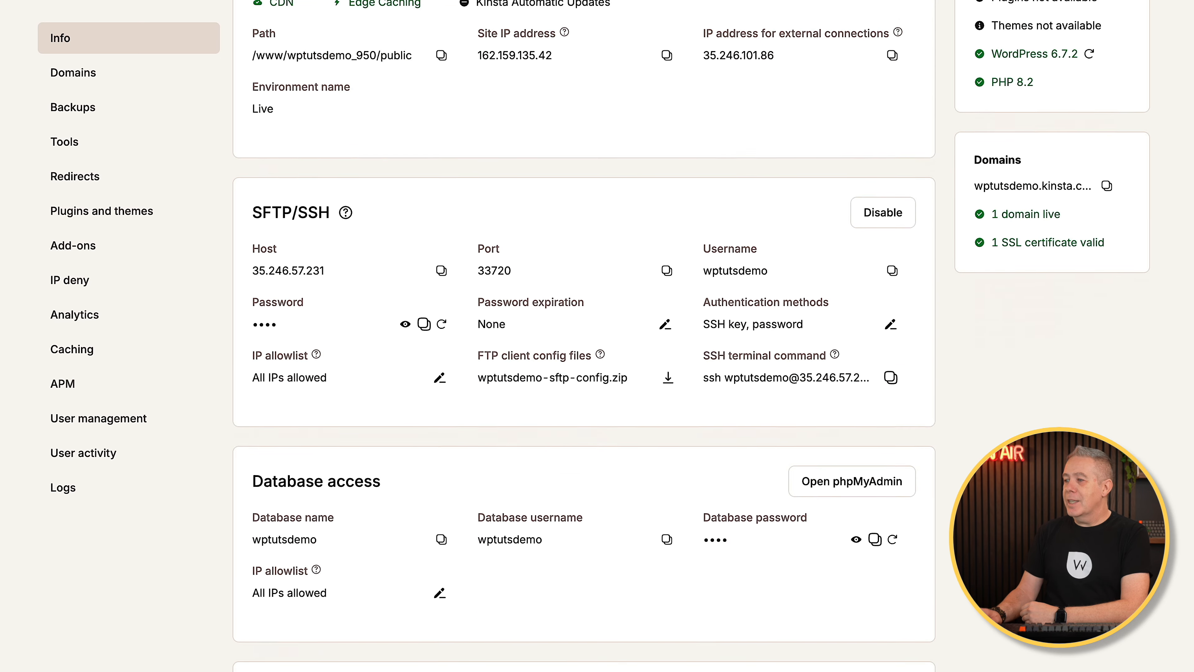
{"action": "scroll", "coordinate": [583, 336], "scroll_direction": "down", "scroll_amount": 7}
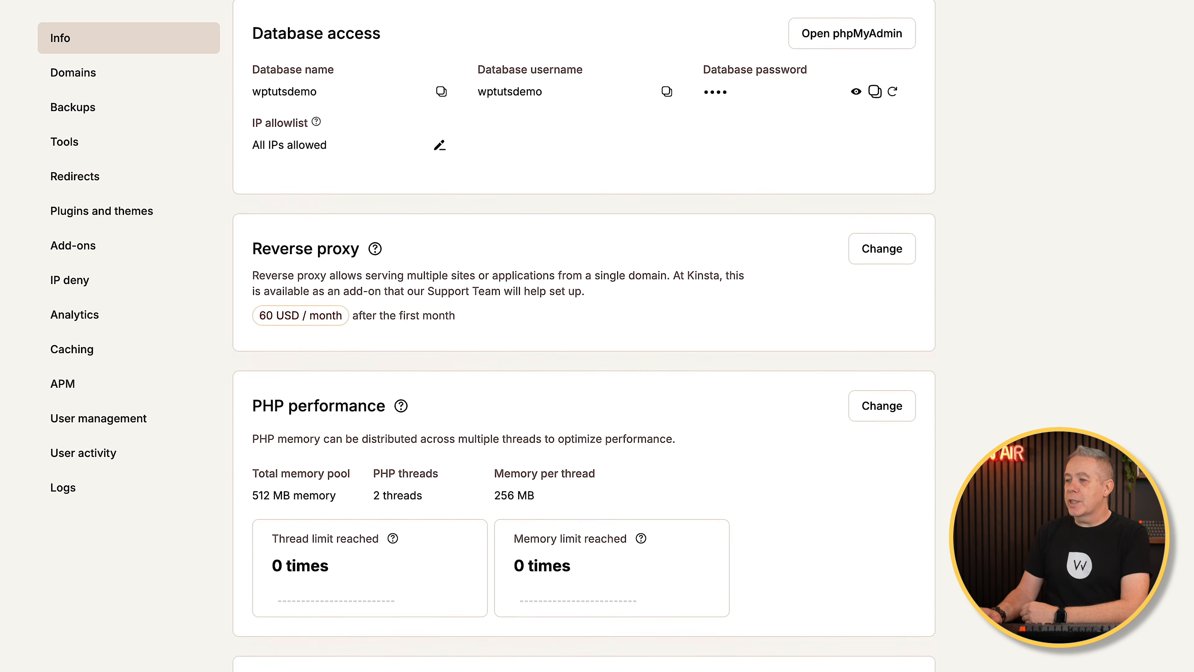
{"action": "scroll", "coordinate": [583, 336], "scroll_direction": "down", "scroll_amount": 3}
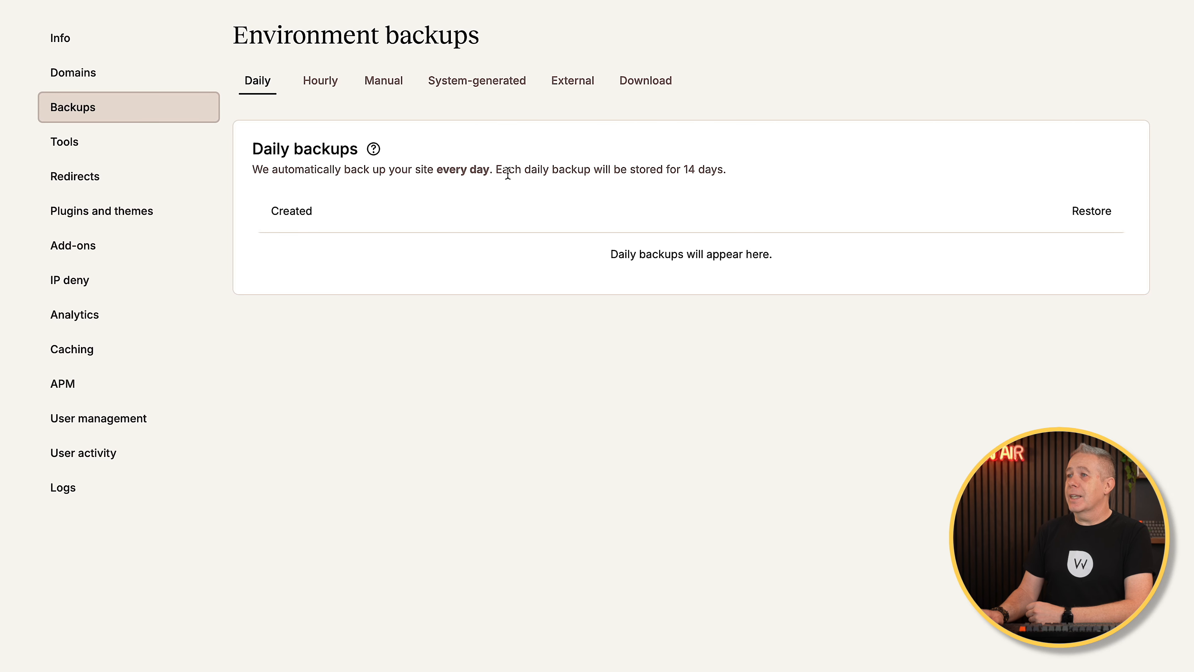
- Review the site's hourly, manual, system-generated, external and downloadable backup options
{"action": "left_click", "coordinate": [331, 87]}
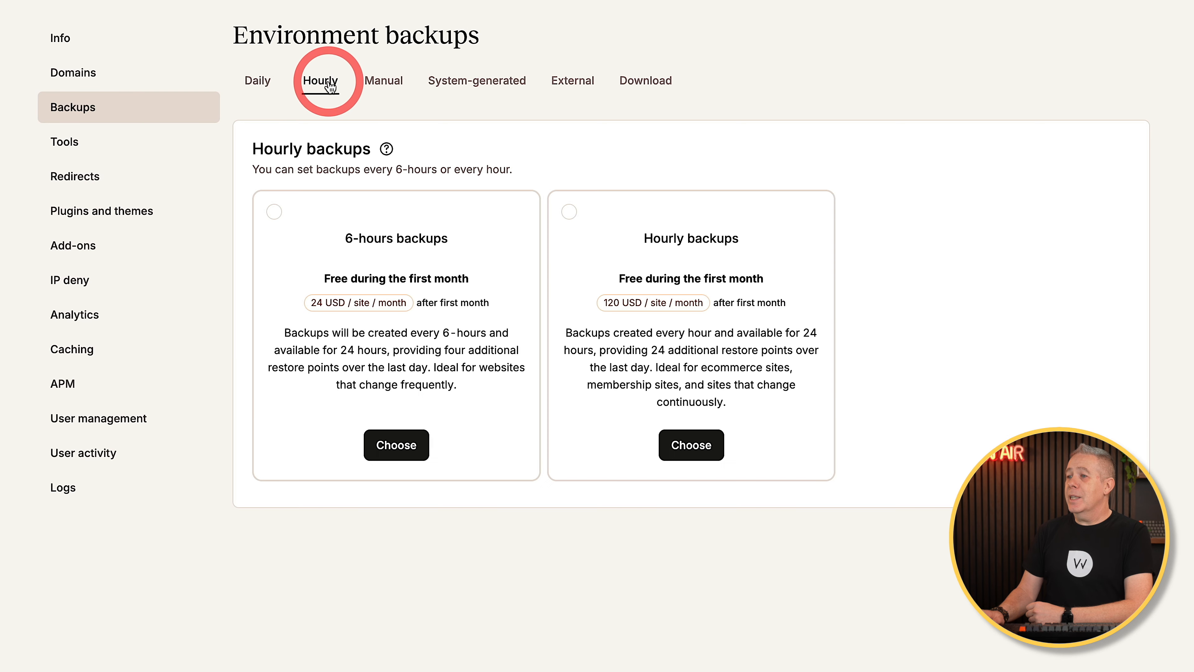
{"action": "left_click", "coordinate": [391, 88]}
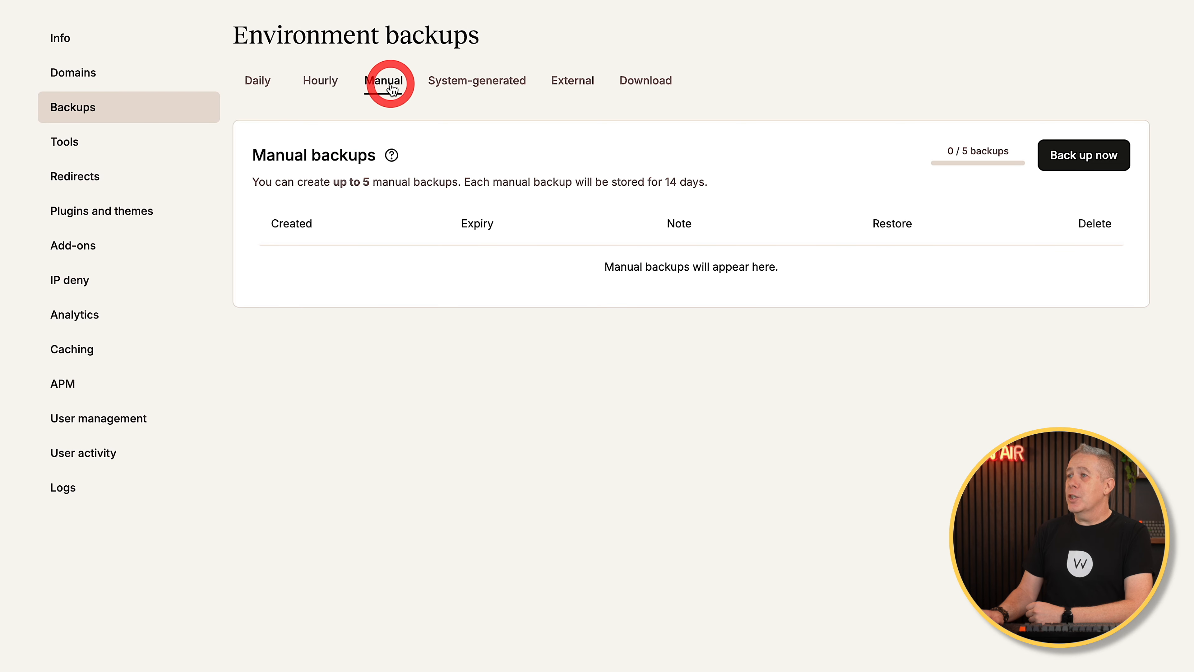
{"action": "left_click", "coordinate": [469, 83]}
{"action": "left_click", "coordinate": [566, 87]}
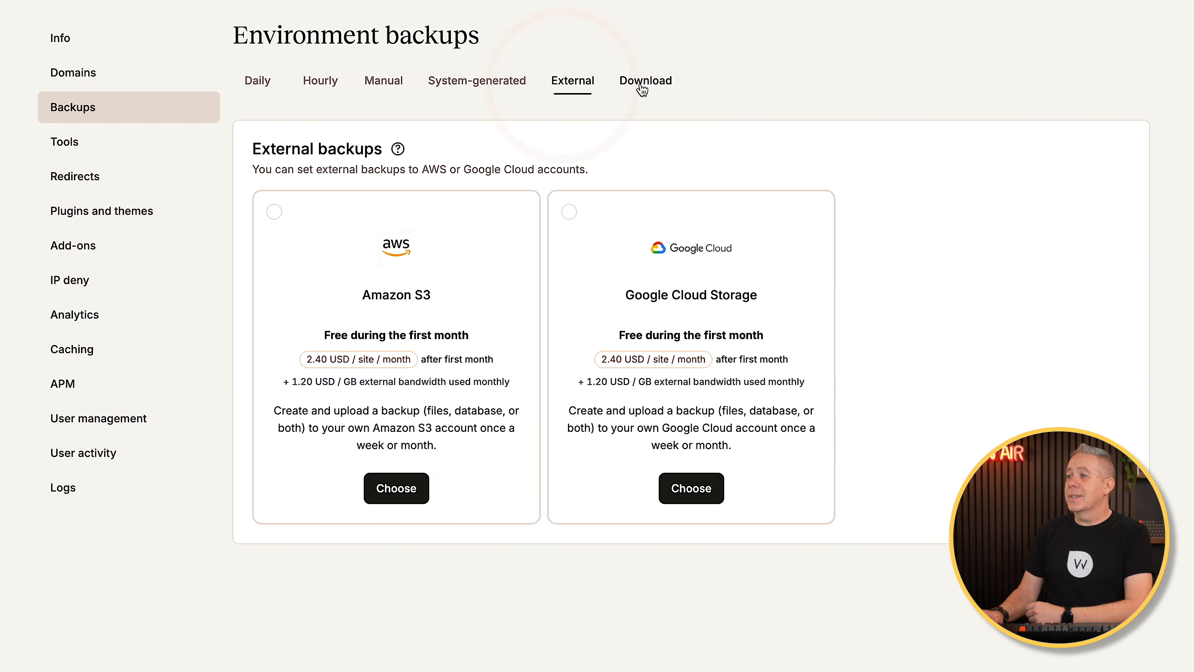
{"action": "left_click", "coordinate": [640, 87]}
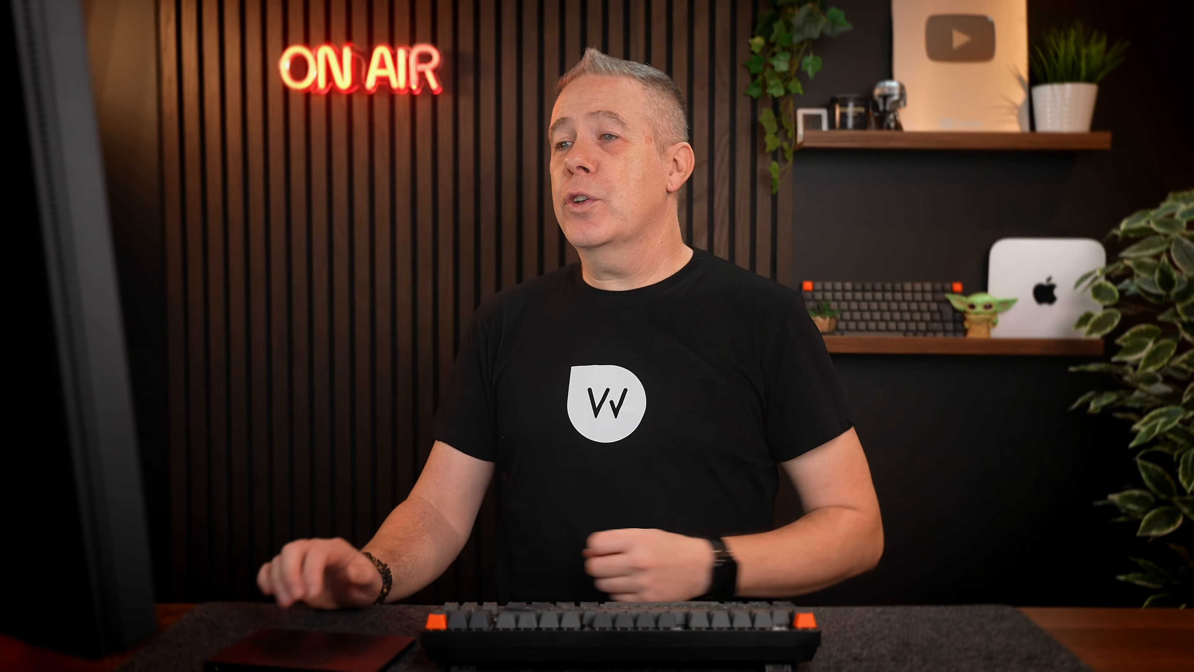
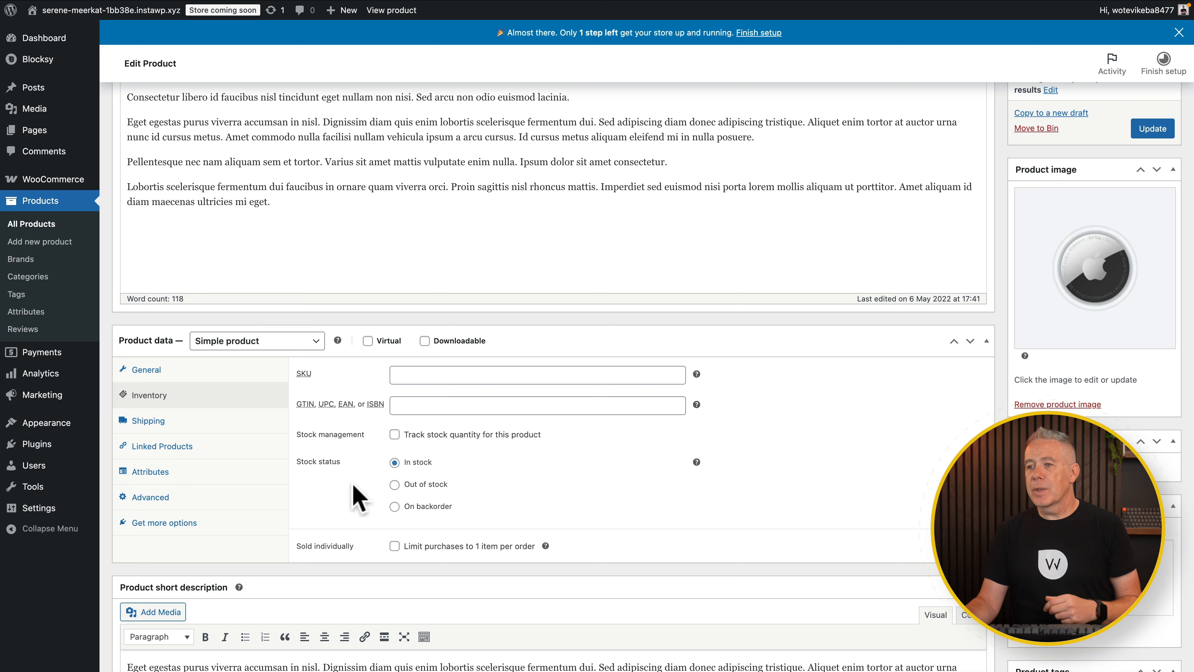
- In the WooCommerce product editor, enable stock quantity tracking for the AirTag and set the quantity to 100
{"action": "left_click", "coordinate": [394, 435]}
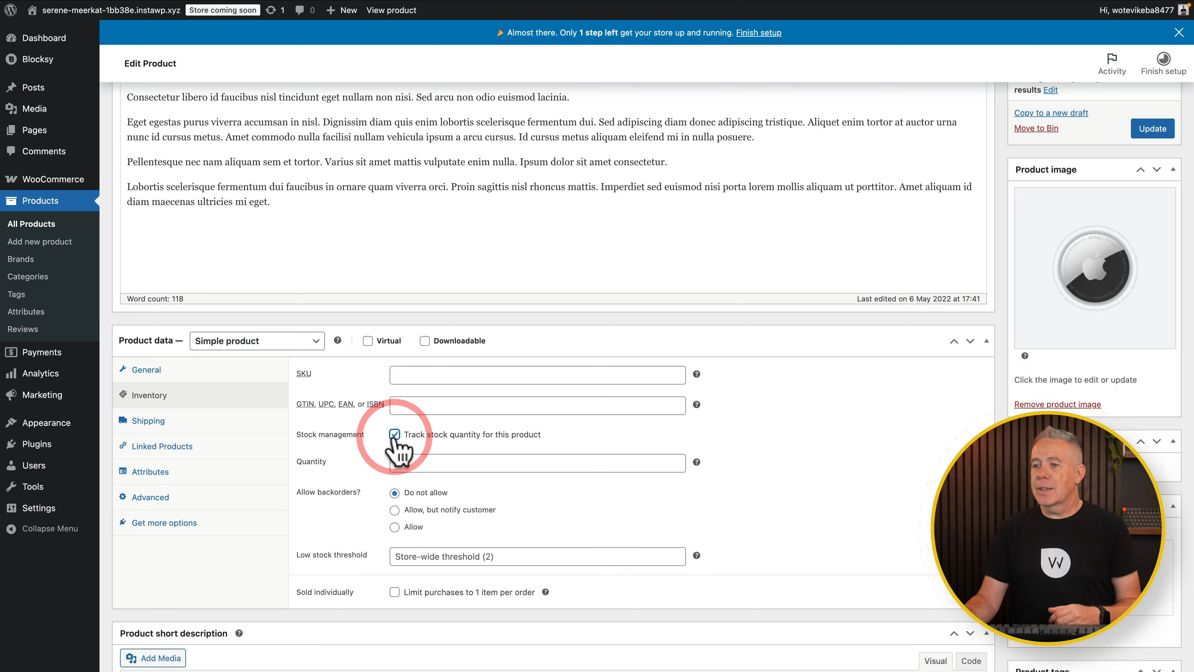
{"action": "type", "text": "00"}
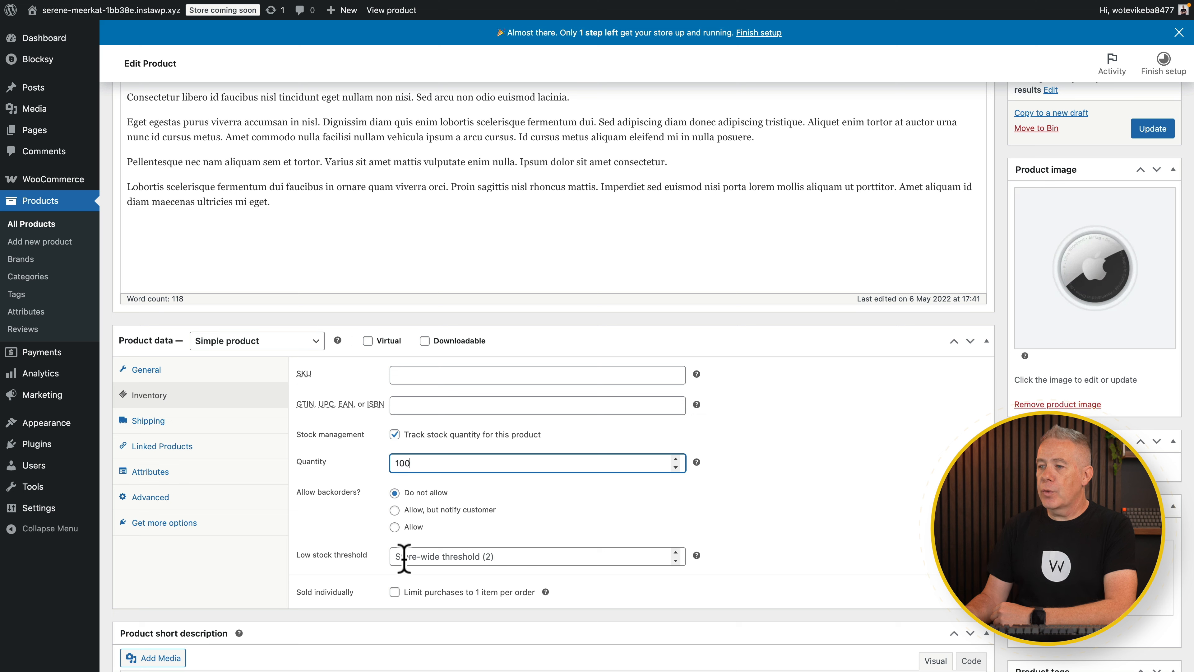
{"action": "left_click", "coordinate": [541, 557]}
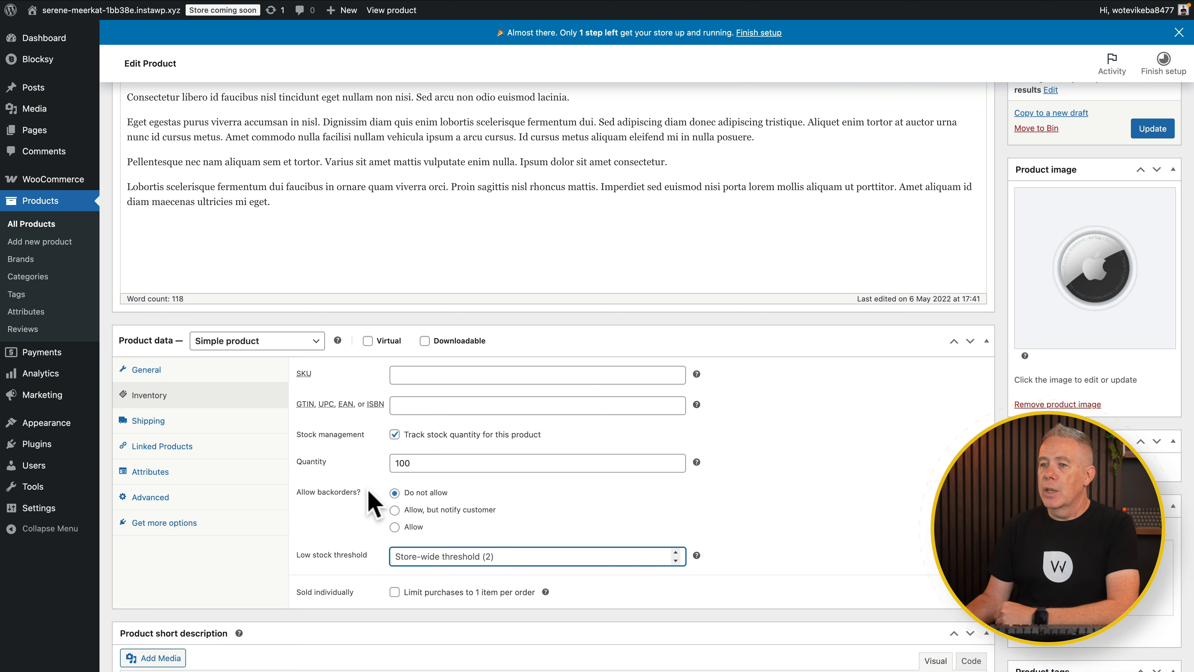
- Review the AirTag's shipping weight and dimension fields and check which shipping classes can be chosen
{"action": "left_click", "coordinate": [189, 423]}
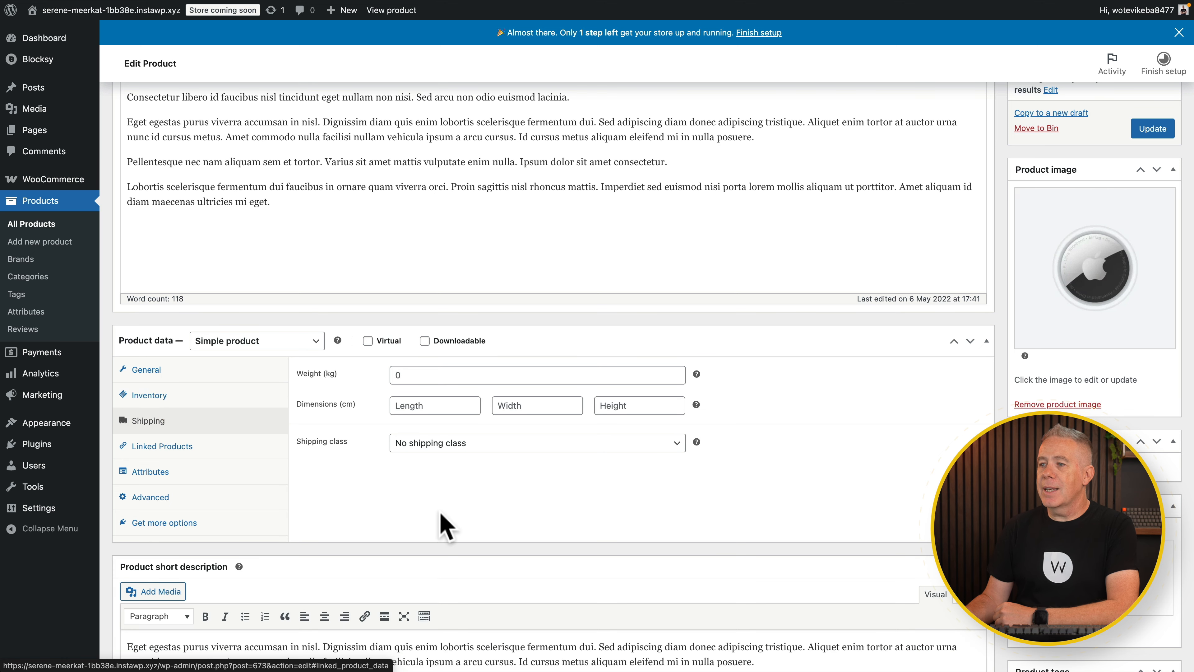
{"action": "left_click", "coordinate": [673, 446]}
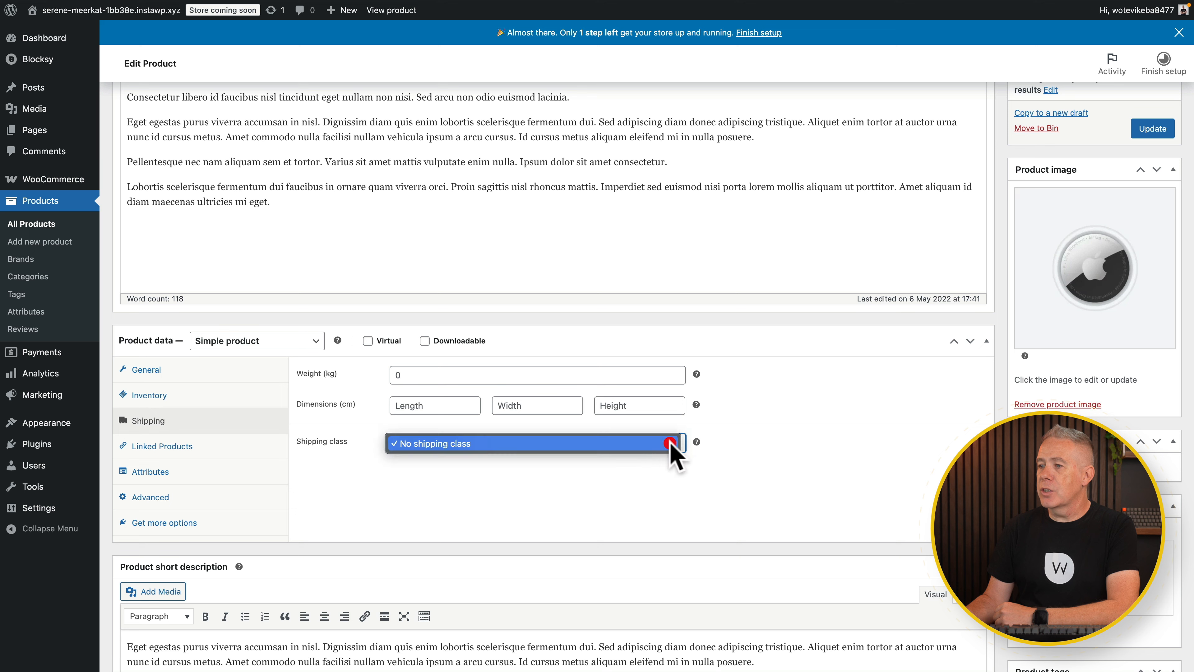
{"action": "left_click", "coordinate": [746, 463]}
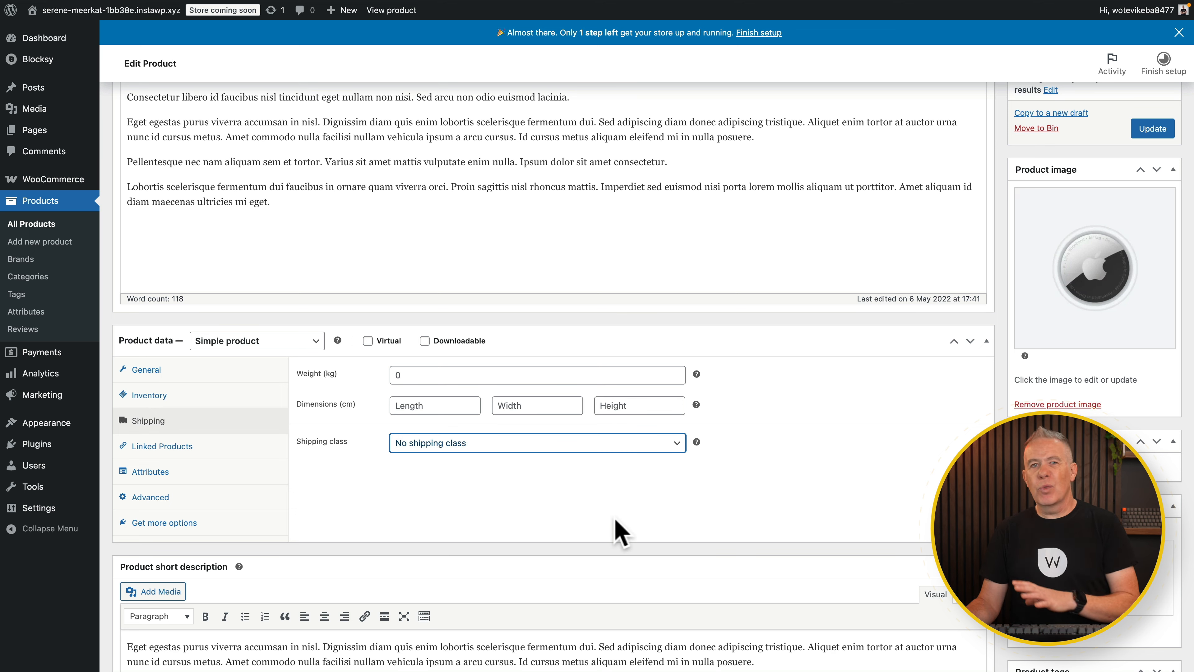
- Add AirPods Pro as an upsell in the AirTag's linked products
{"action": "left_click", "coordinate": [144, 451]}
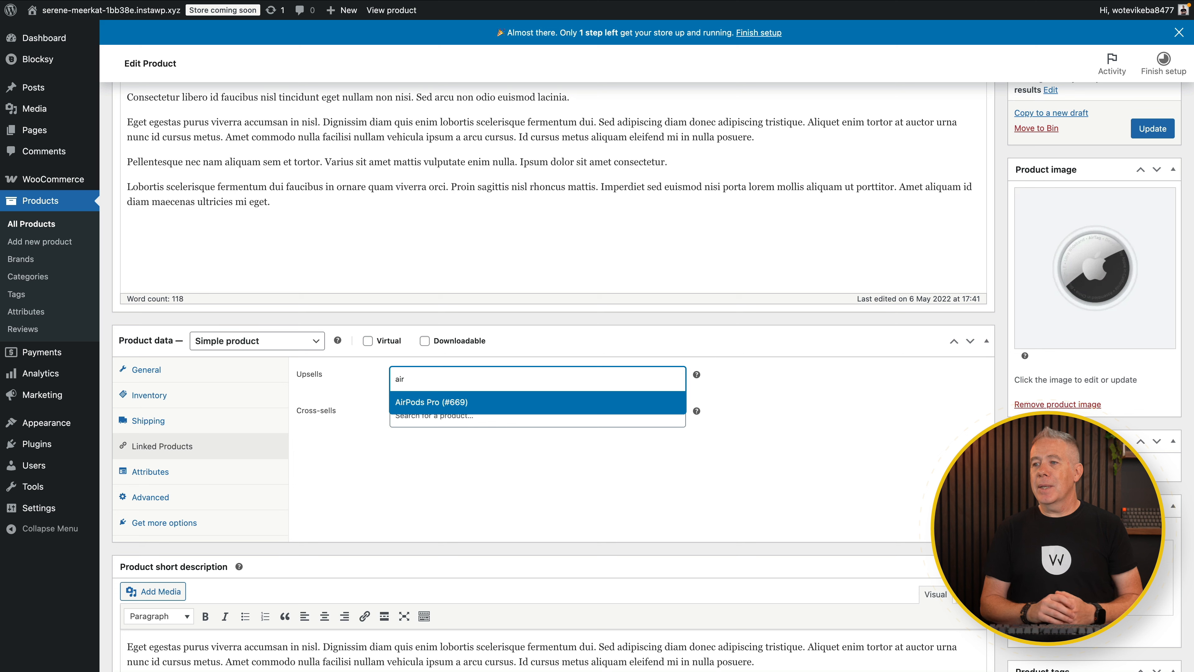
{"action": "left_click", "coordinate": [410, 407]}
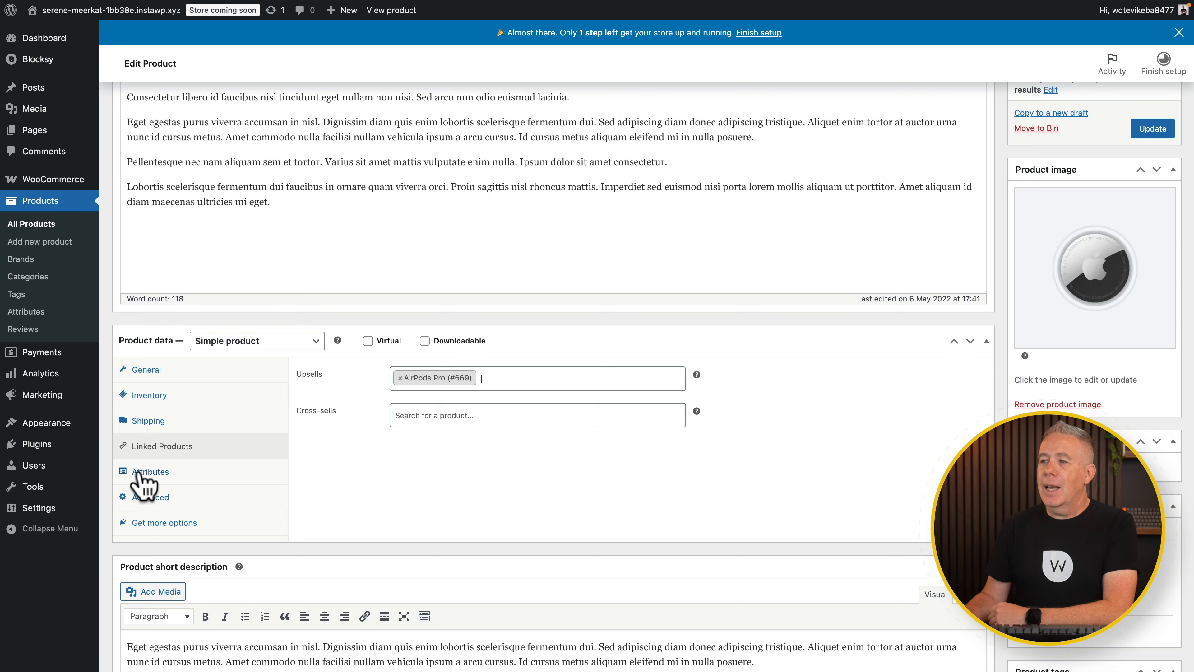
- Review the AirTag's attributes, advanced settings, short description, gallery, categories, tags and brands
{"action": "left_click", "coordinate": [141, 472]}
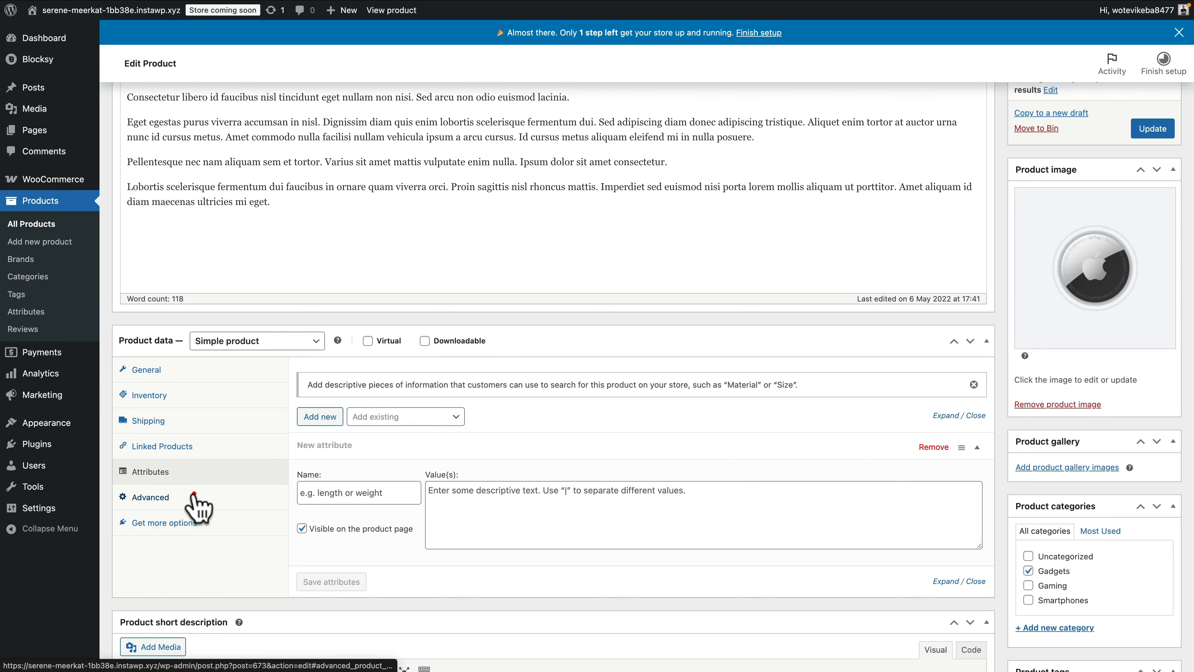
{"action": "left_click", "coordinate": [194, 495]}
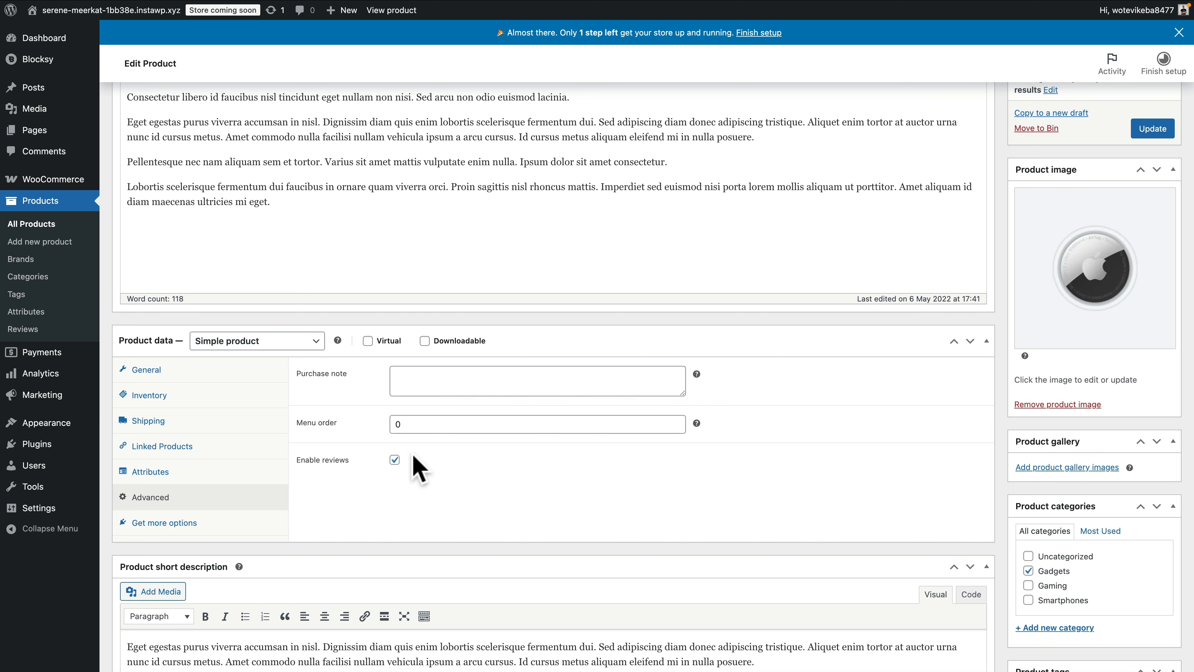
{"action": "scroll", "coordinate": [414, 466], "scroll_direction": "down", "scroll_amount": 5}
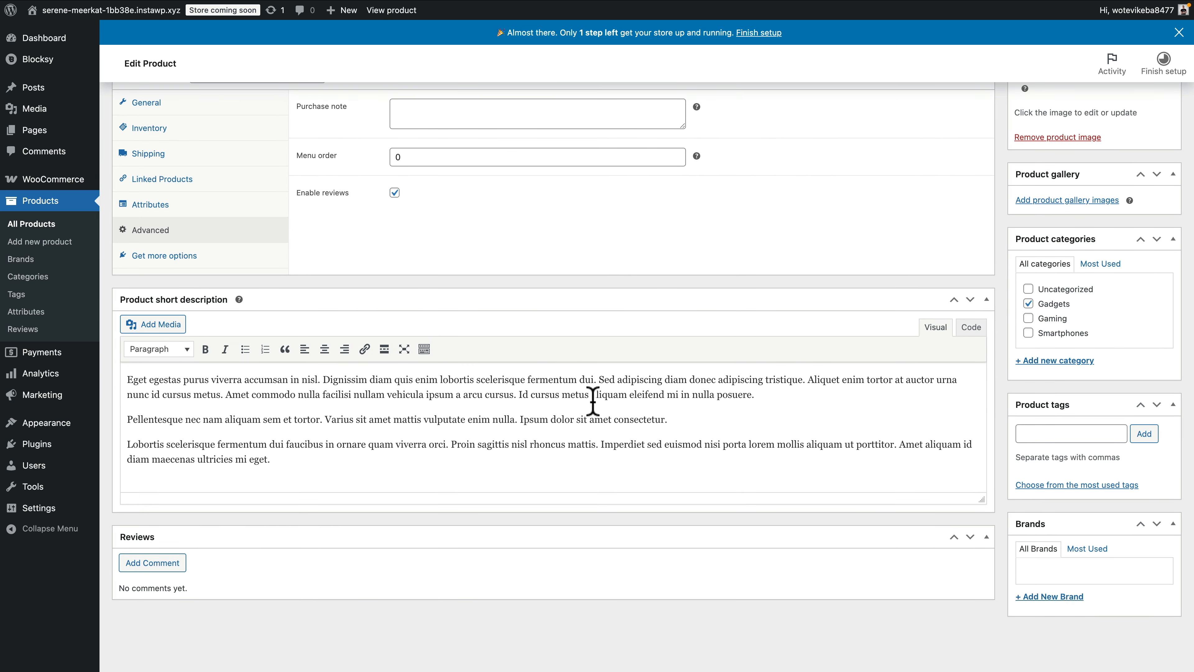
{"action": "scroll", "coordinate": [595, 407], "scroll_direction": "up", "scroll_amount": 2}
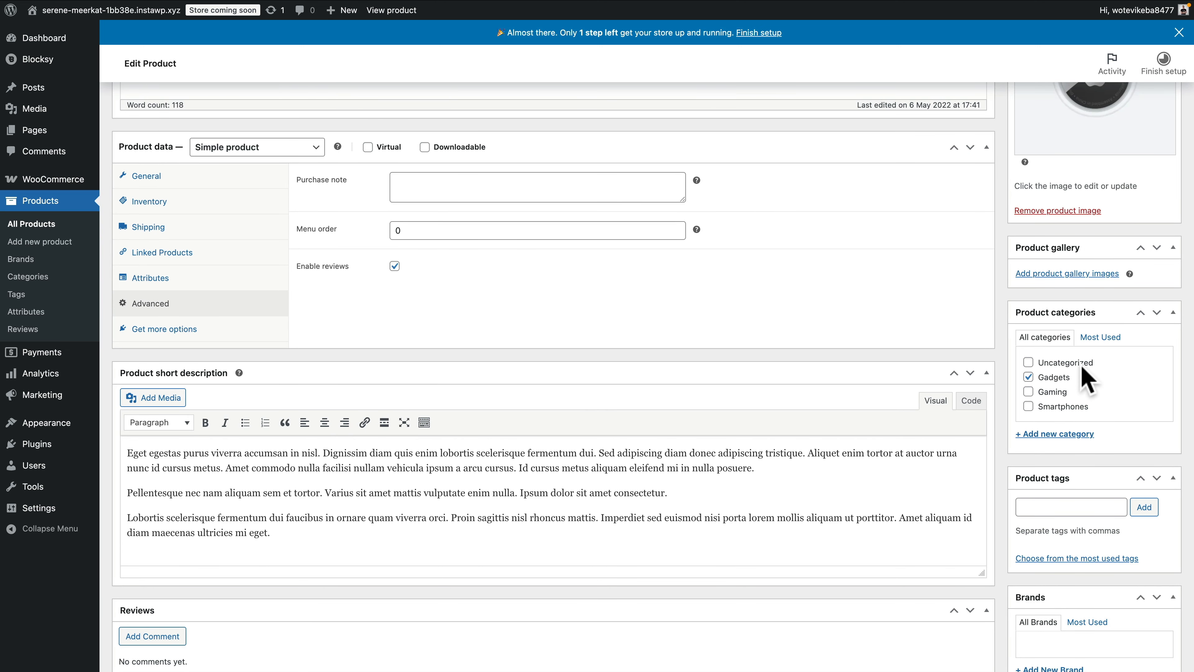
{"action": "scroll", "coordinate": [1086, 376], "scroll_direction": "up", "scroll_amount": 2}
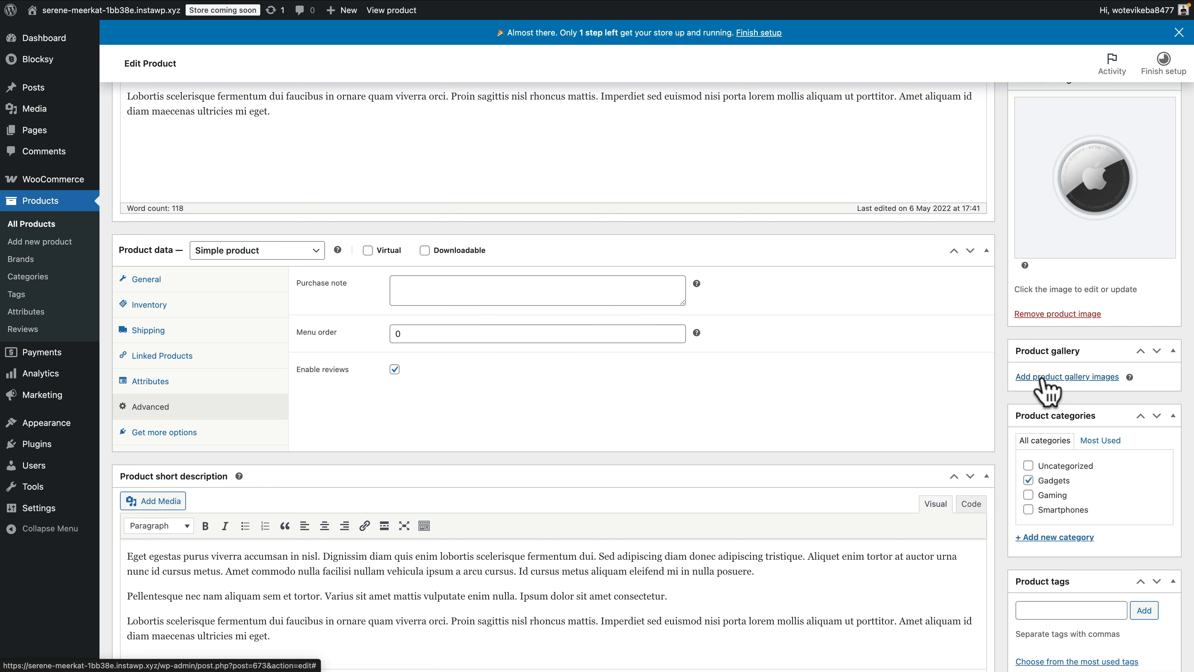
{"action": "scroll", "coordinate": [1044, 381], "scroll_direction": "down", "scroll_amount": 3}
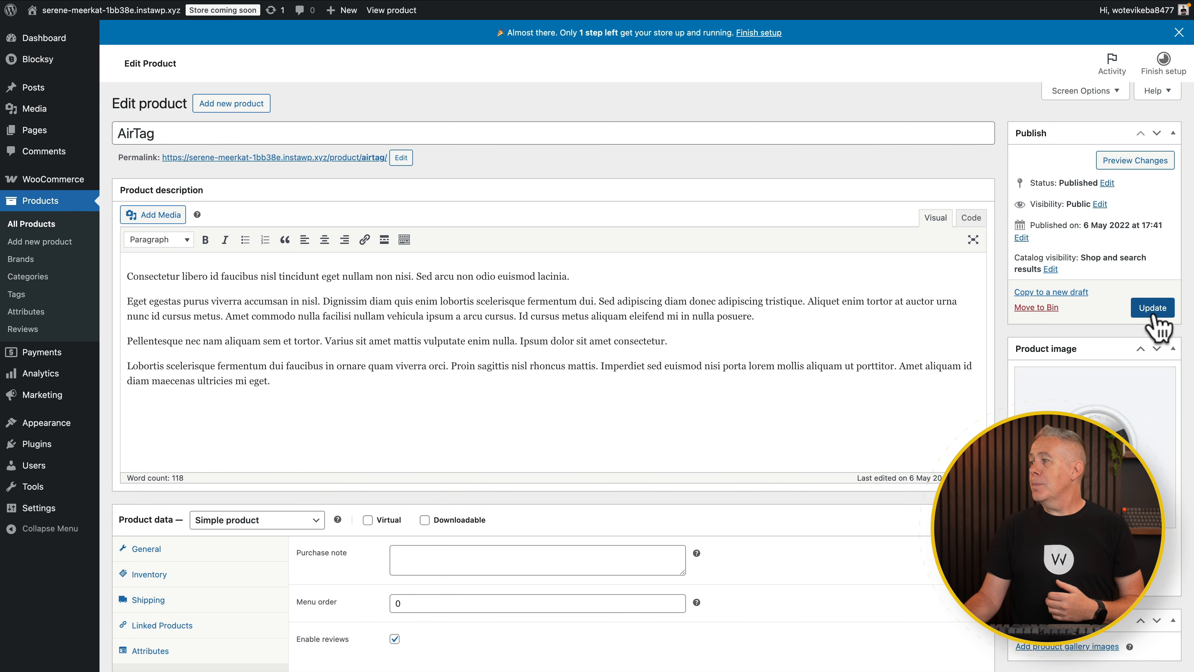
- Update the AirTag product and open the theme customiser for the store
{"action": "left_click", "coordinate": [1153, 308]}
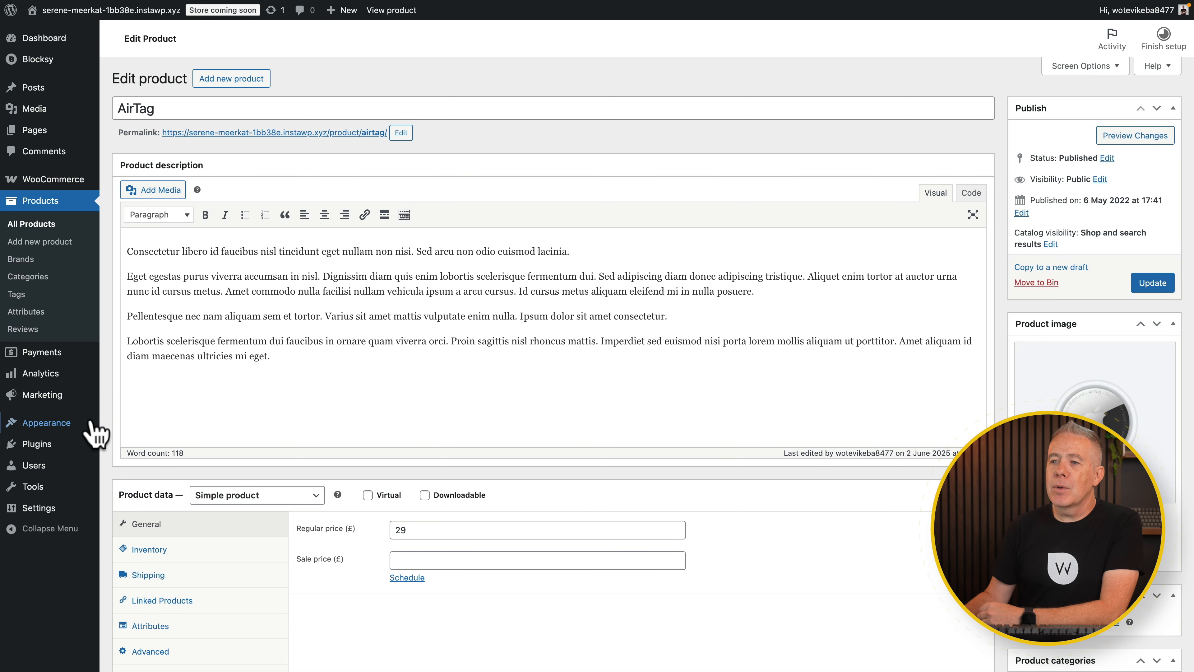
{"action": "mouse_move", "coordinate": [66, 425]}
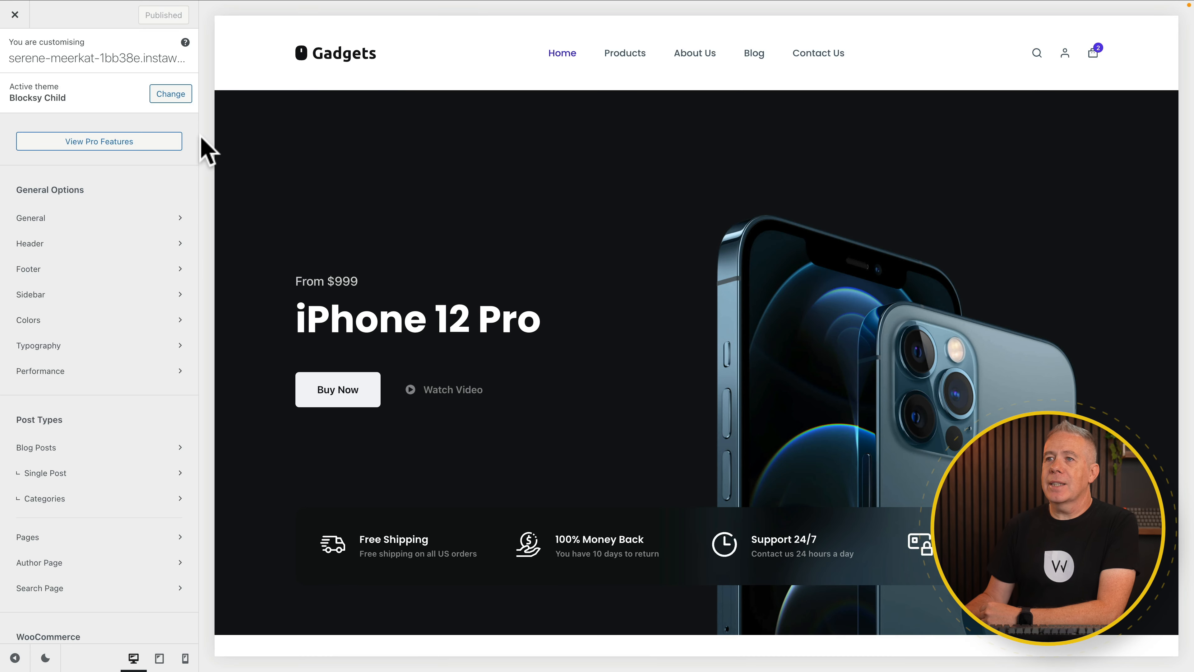
- Look through the customiser's option sections and switch its interface to dark mode
{"action": "scroll", "coordinate": [192, 325], "scroll_direction": "down", "scroll_amount": 6}
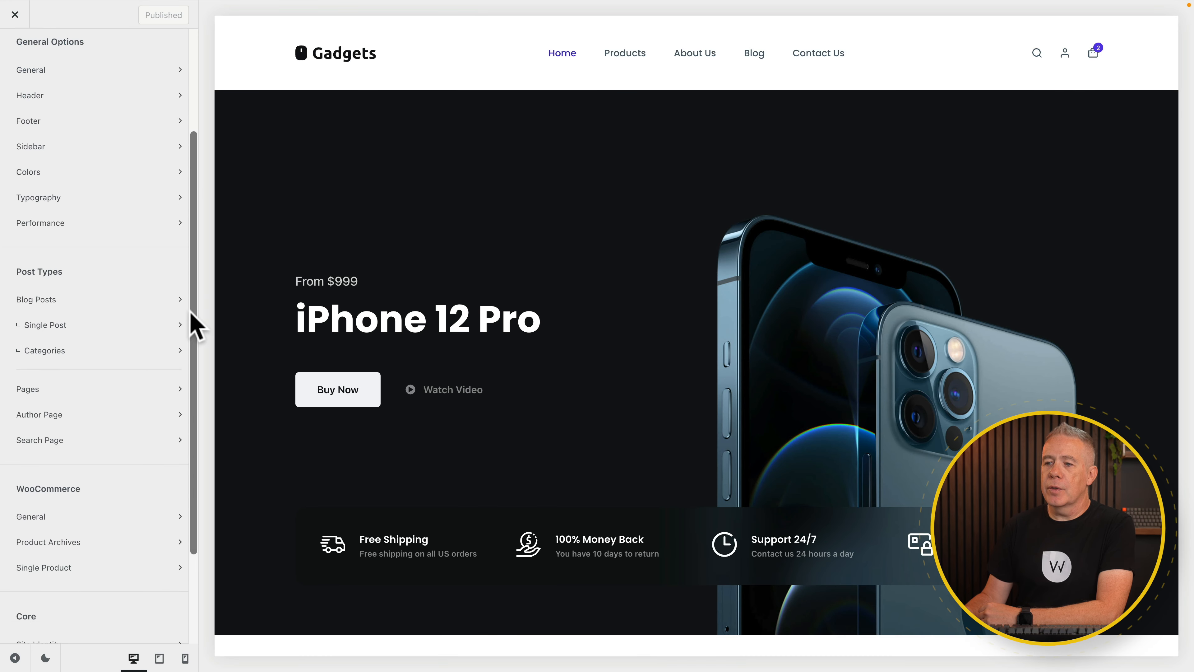
{"action": "scroll", "coordinate": [191, 313], "scroll_direction": "up", "scroll_amount": 6}
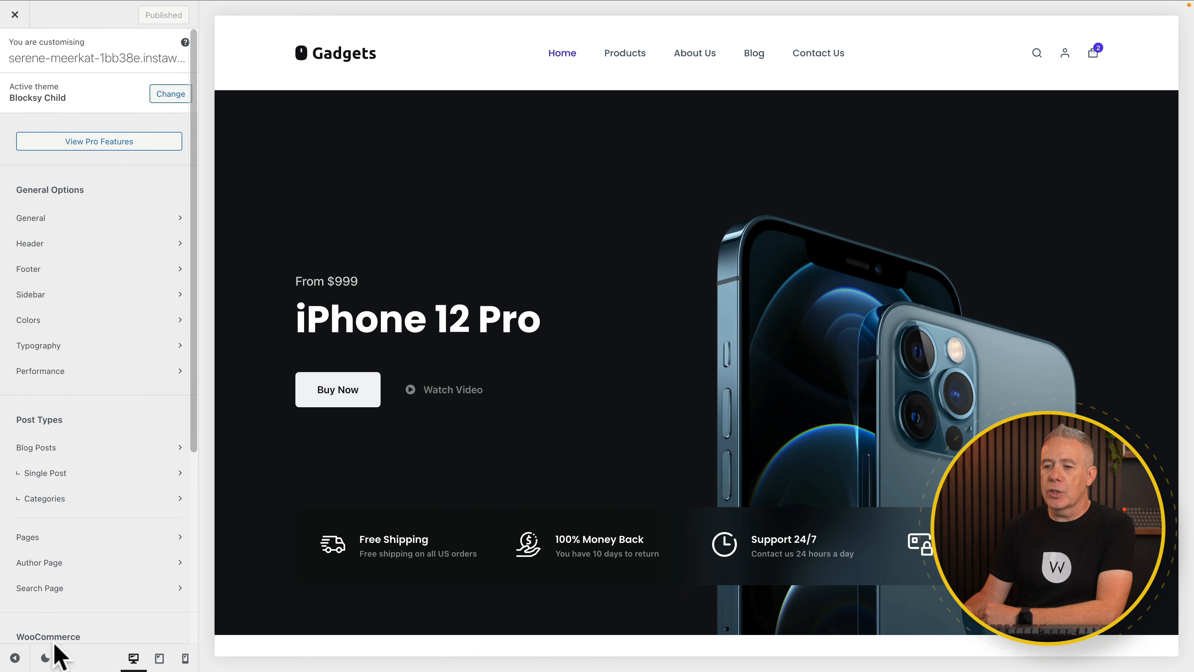
{"action": "left_click", "coordinate": [45, 658]}
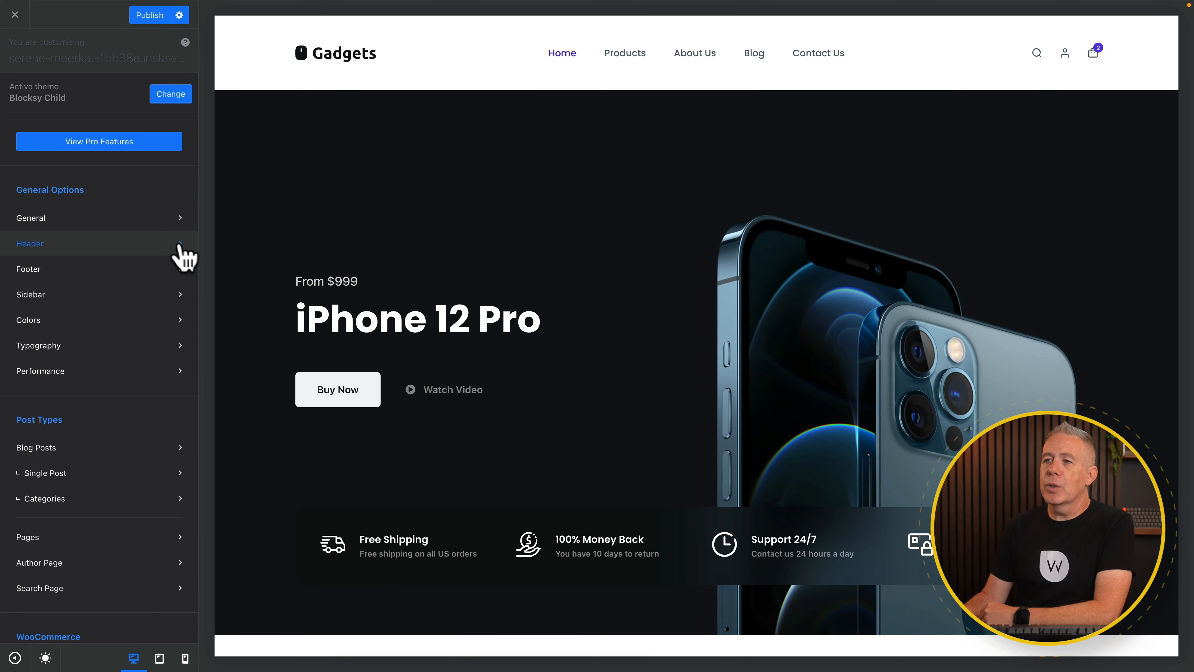
- Examine the header builder's elements, the home page preview, the header's main row settings and the Logo element
{"action": "left_click", "coordinate": [180, 246]}
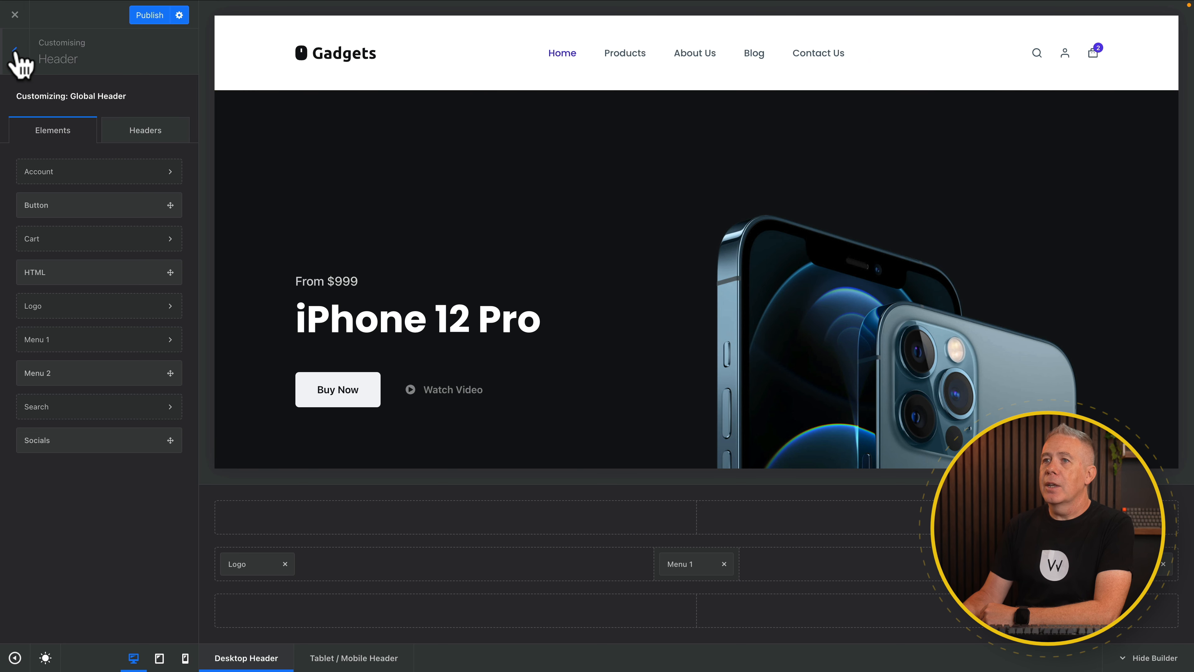
{"action": "left_click", "coordinate": [23, 48]}
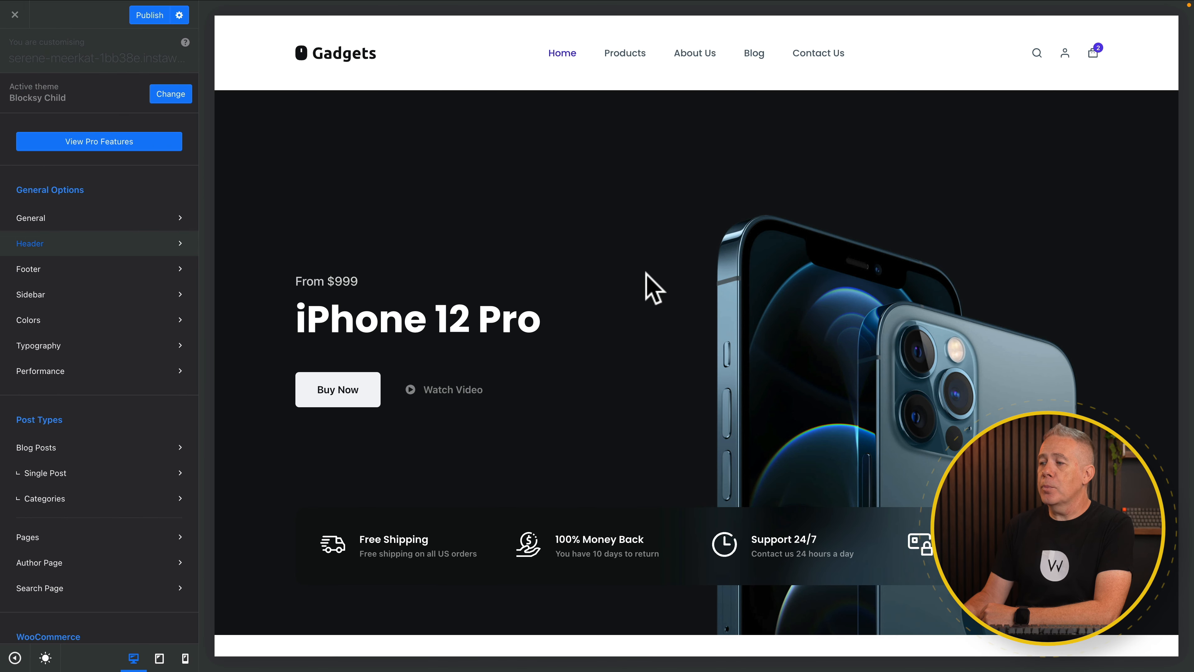
{"action": "scroll", "coordinate": [645, 362], "scroll_direction": "down", "scroll_amount": 5}
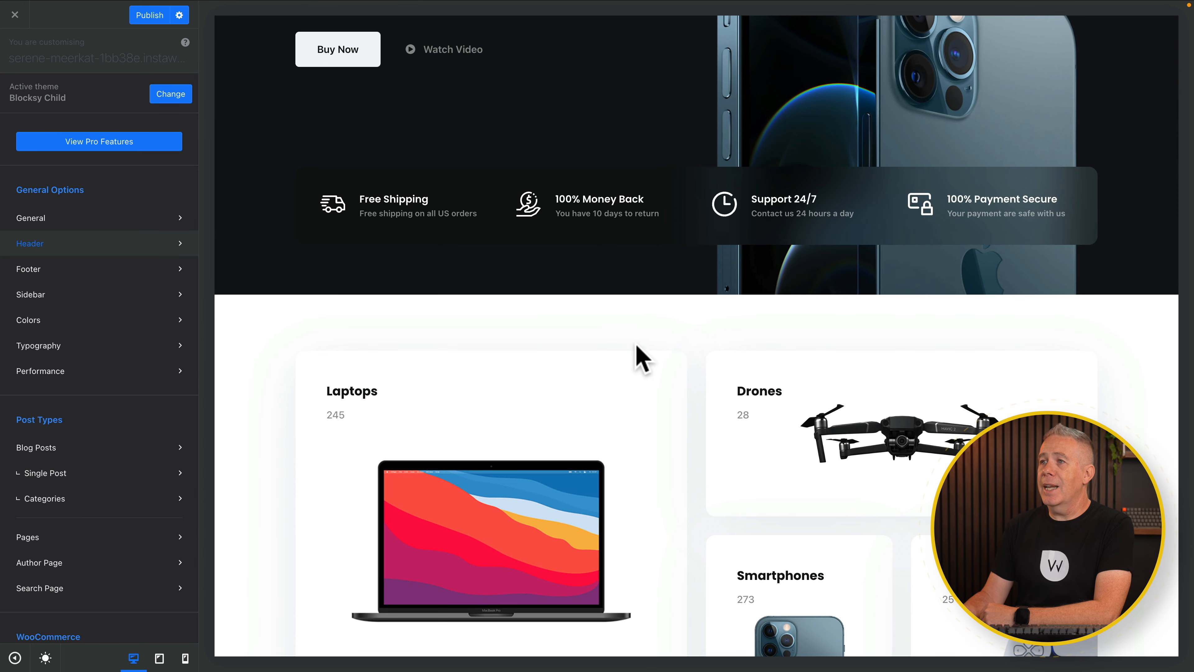
{"action": "scroll", "coordinate": [637, 341], "scroll_direction": "up", "scroll_amount": 3}
{"action": "scroll", "coordinate": [636, 343], "scroll_direction": "up", "scroll_amount": 3}
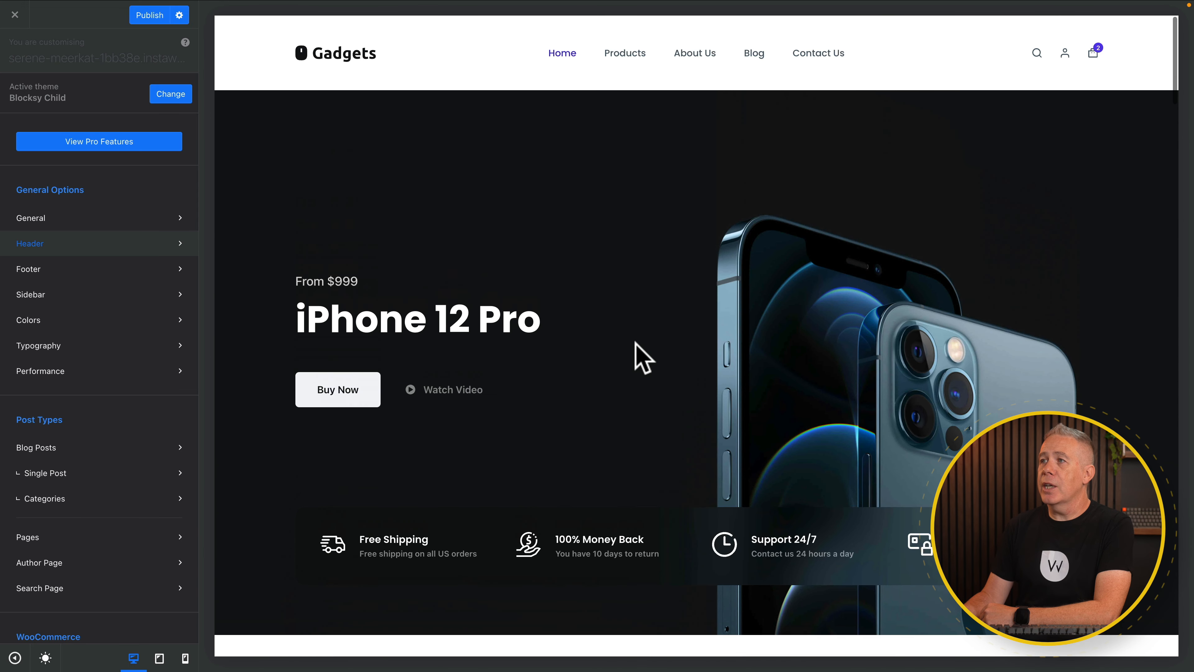
{"action": "left_click", "coordinate": [480, 28]}
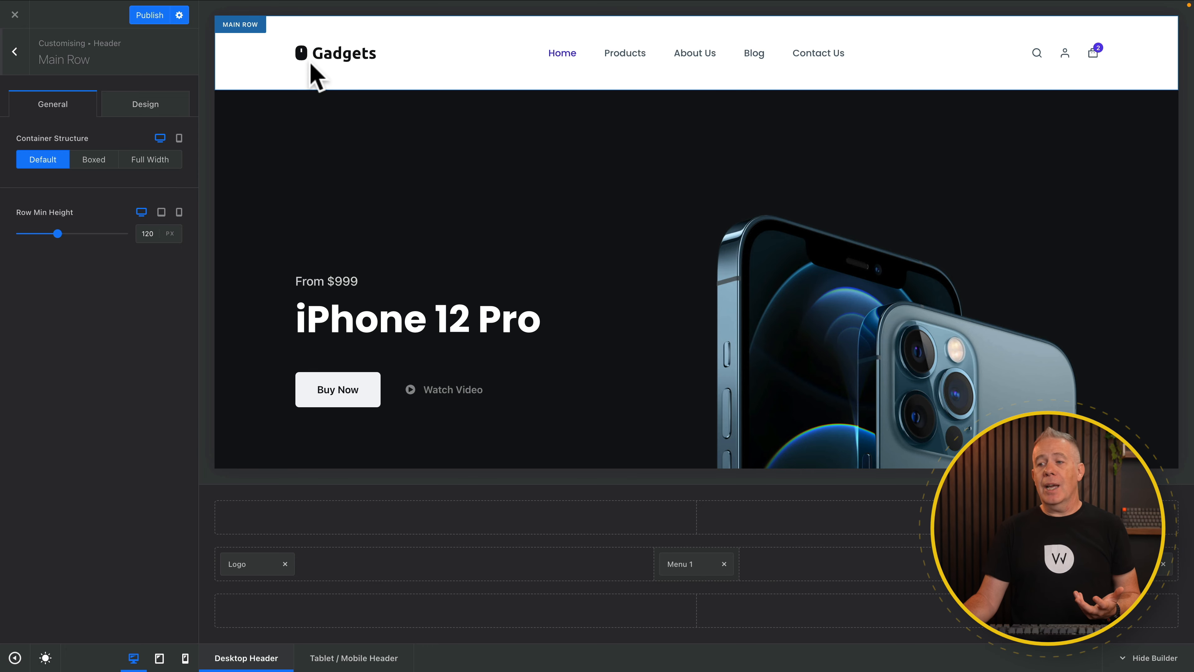
{"action": "left_click", "coordinate": [241, 563]}
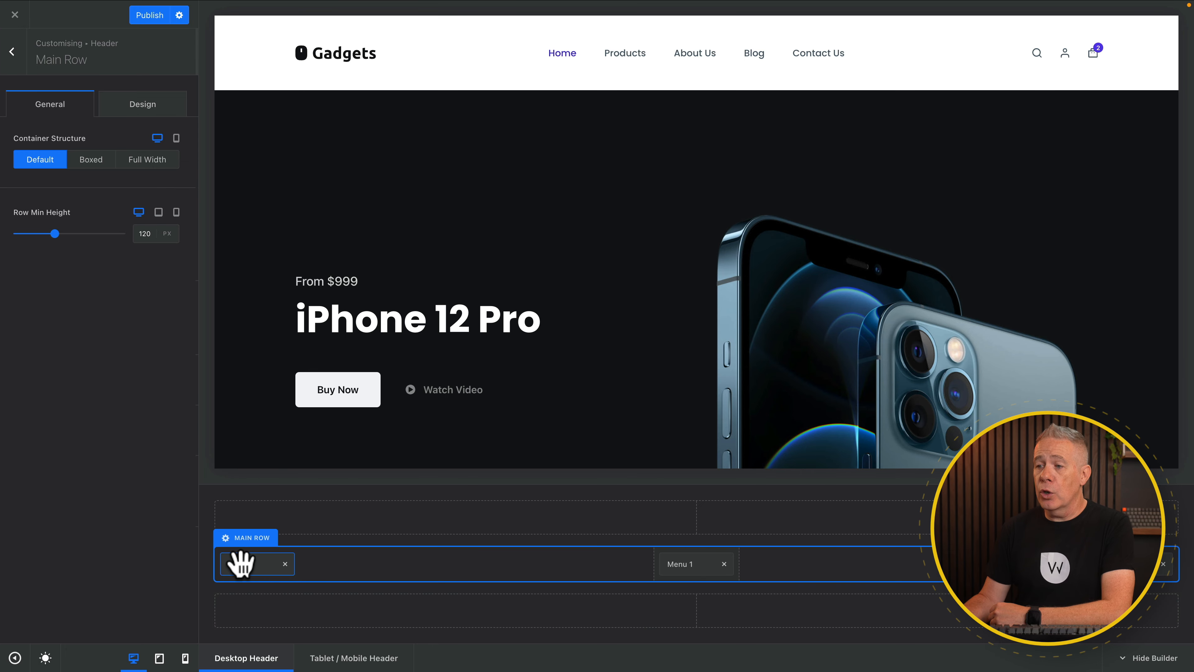
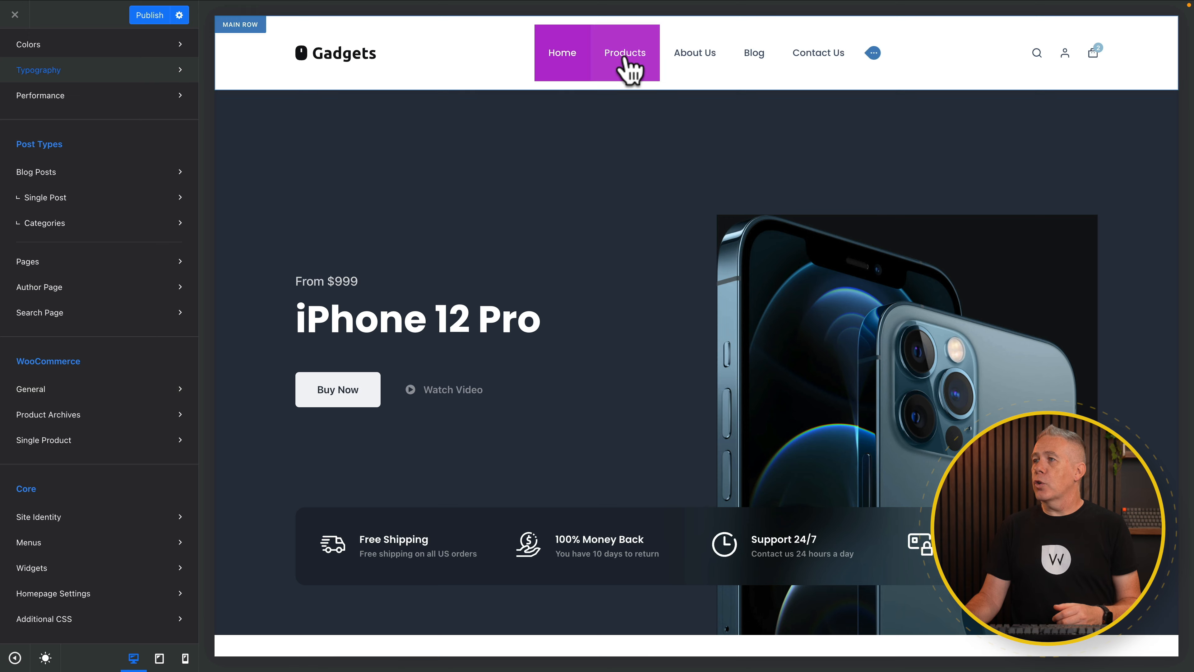
- Preview the store's Products page and open the Product Archives settings
{"action": "left_click", "coordinate": [625, 55]}
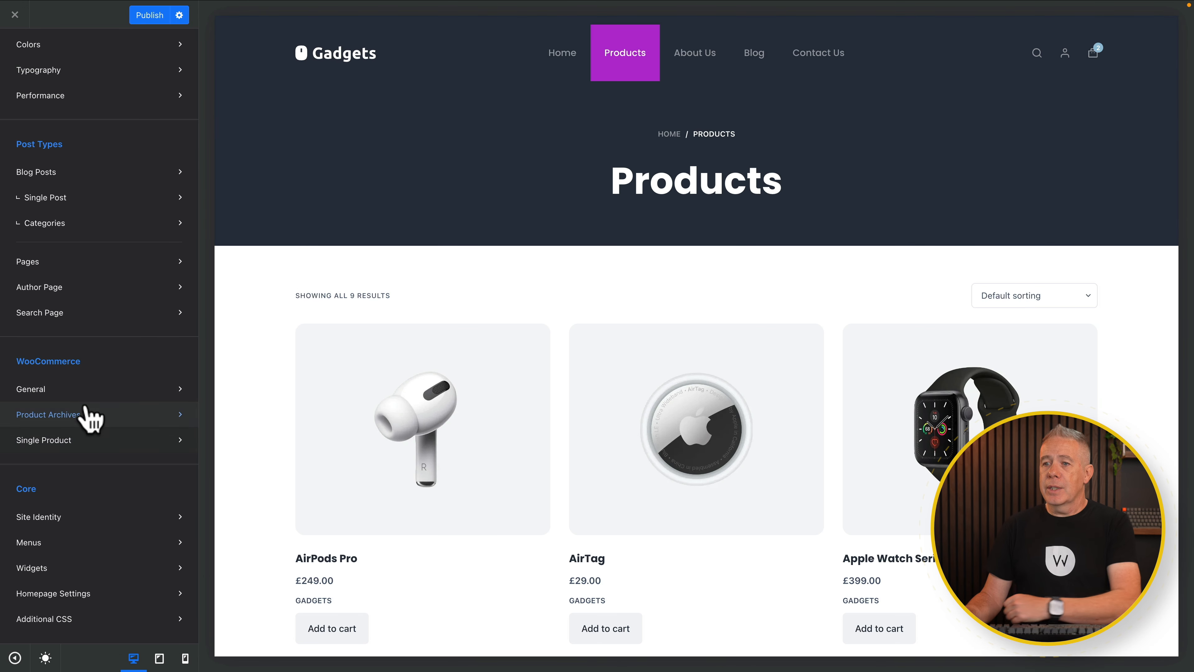
{"action": "left_click", "coordinate": [97, 416]}
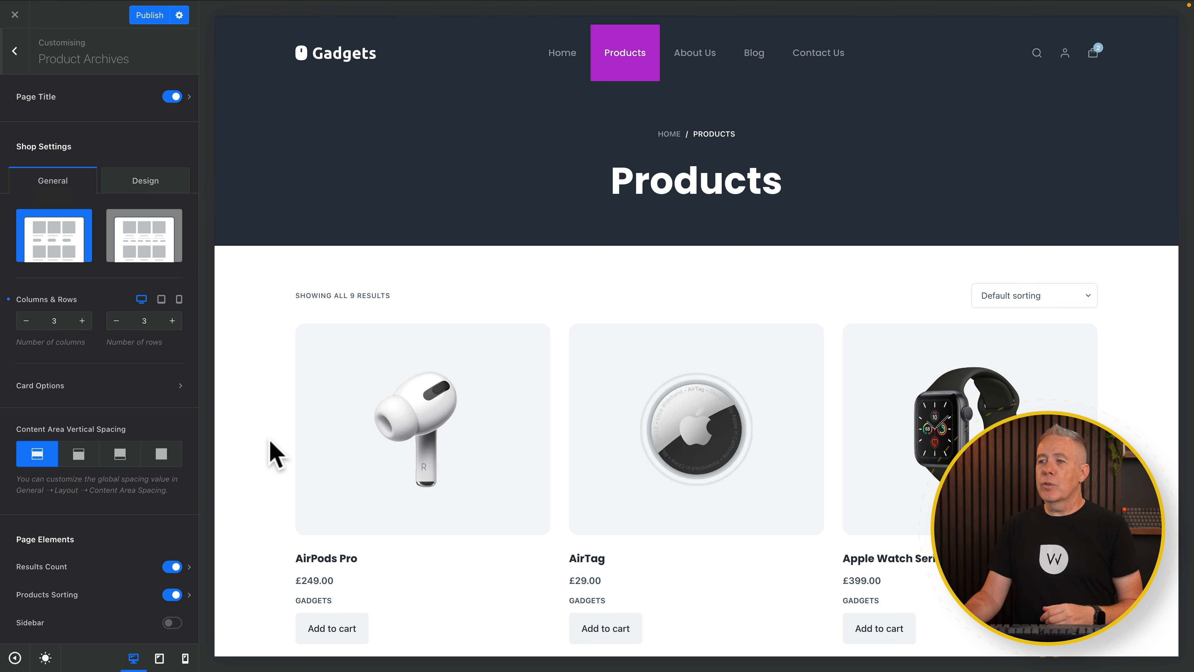
- Try the product grid with 4 and 2 columns, finishing back at 3 columns
{"action": "left_click", "coordinate": [82, 321]}
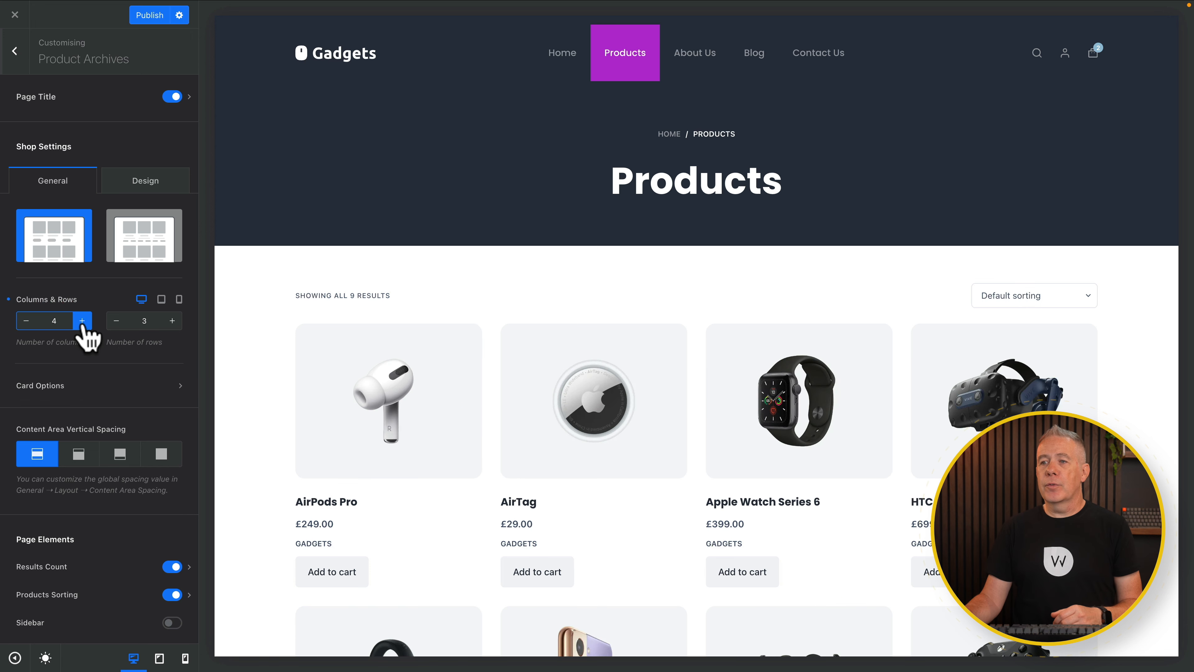
{"action": "left_click", "coordinate": [25, 321]}
{"action": "left_click", "coordinate": [26, 321]}
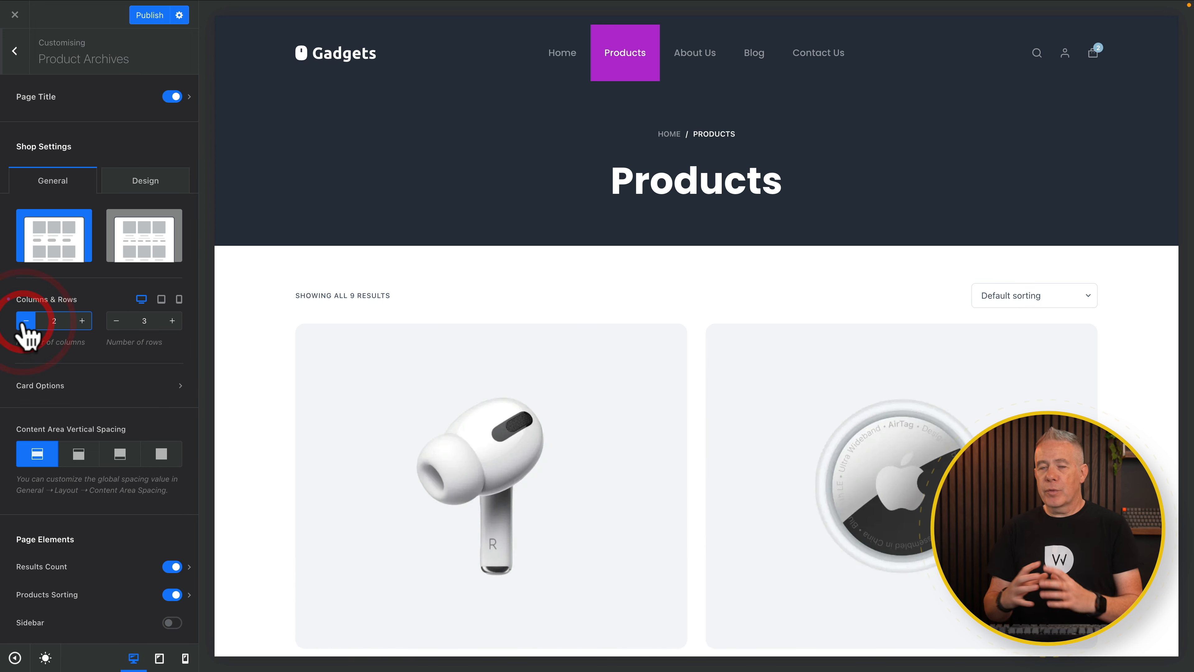
{"action": "scroll", "coordinate": [266, 494], "scroll_direction": "down", "scroll_amount": 5}
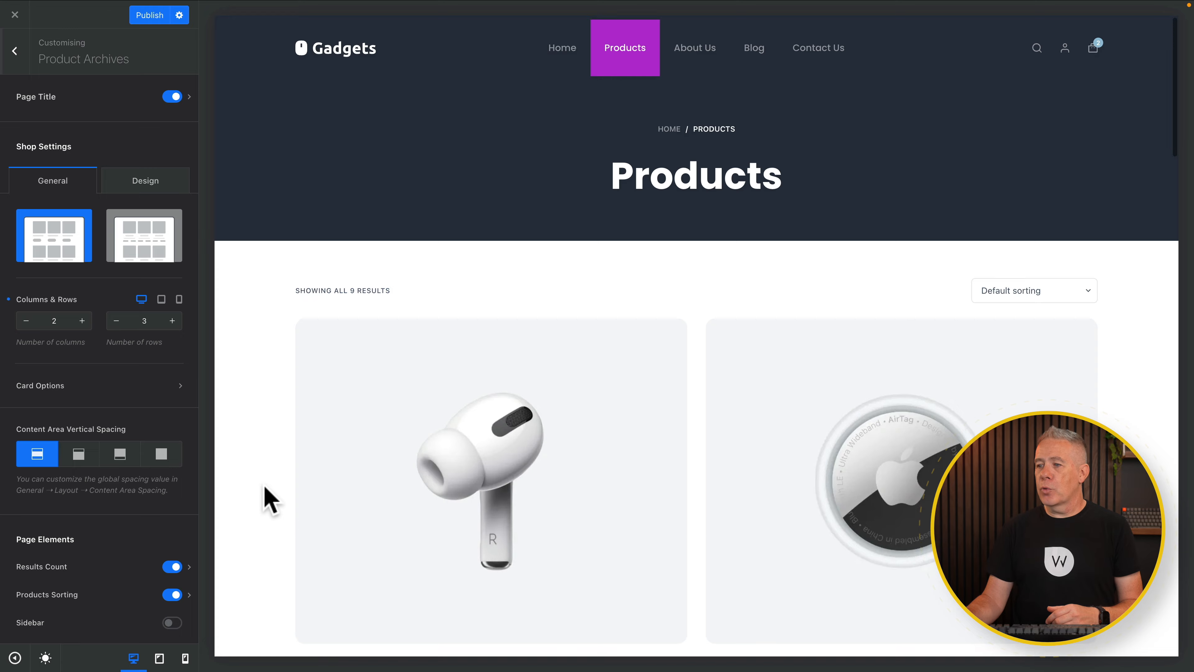
{"action": "scroll", "coordinate": [266, 493], "scroll_direction": "up", "scroll_amount": 10}
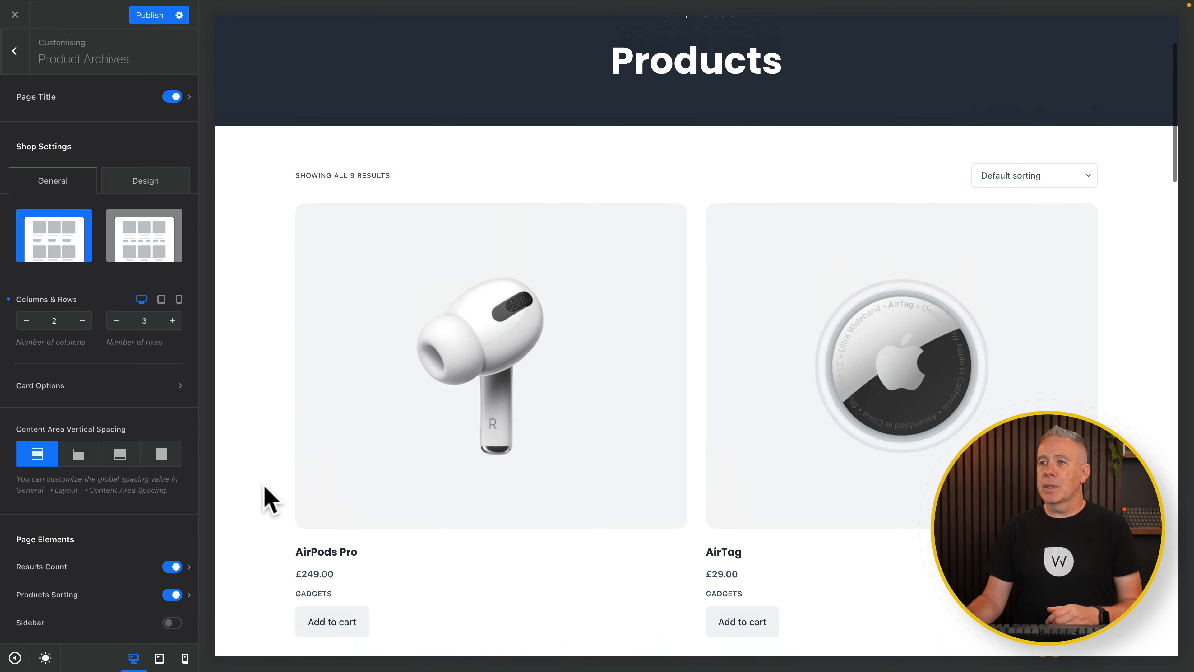
{"action": "left_click", "coordinate": [82, 320]}
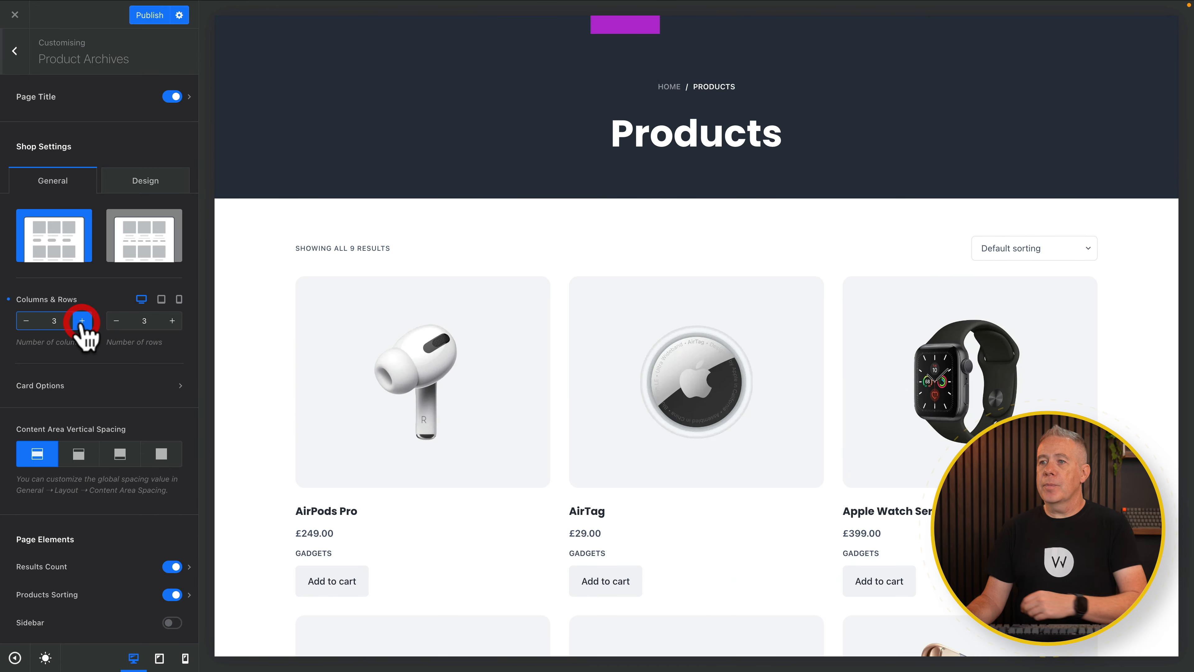
- Switch the shop's product cards to the second layout, with centred text, and show the shop's design settings
{"action": "left_click", "coordinate": [149, 248]}
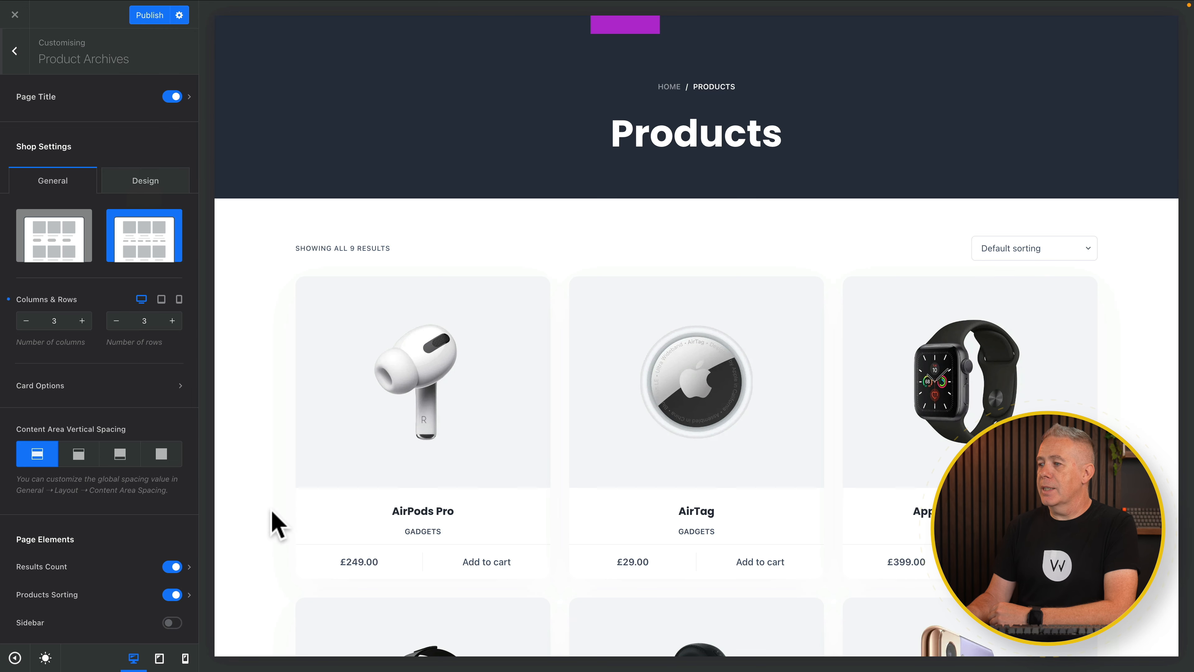
{"action": "scroll", "coordinate": [275, 523], "scroll_direction": "down", "scroll_amount": 2}
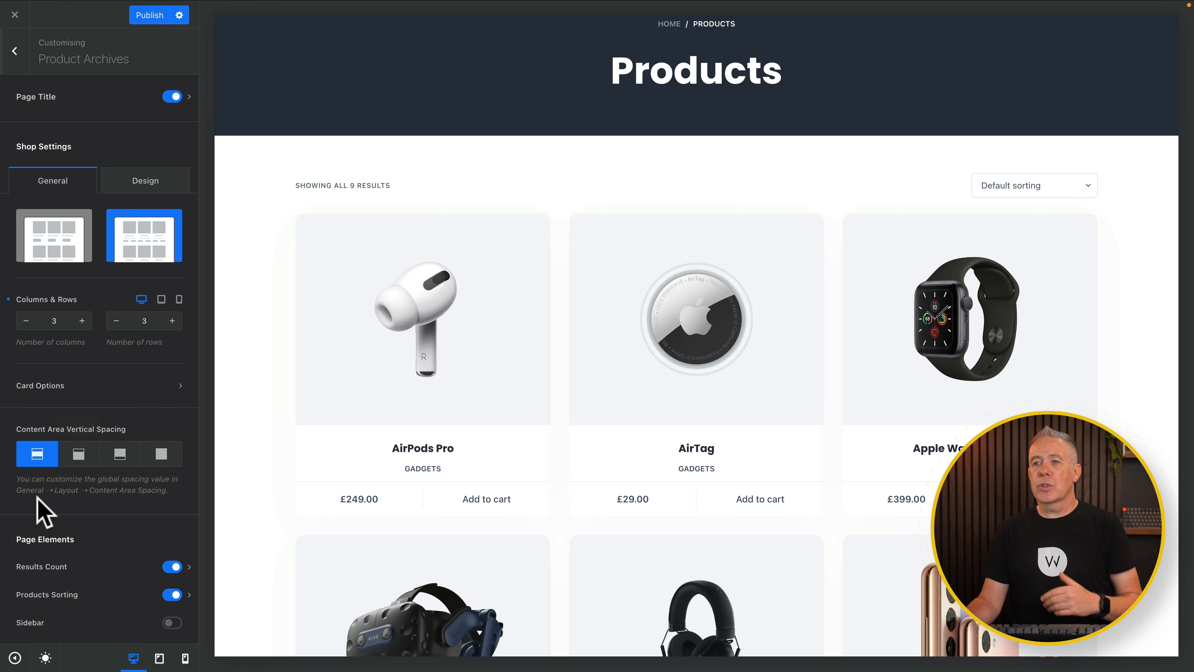
{"action": "left_click", "coordinate": [168, 178]}
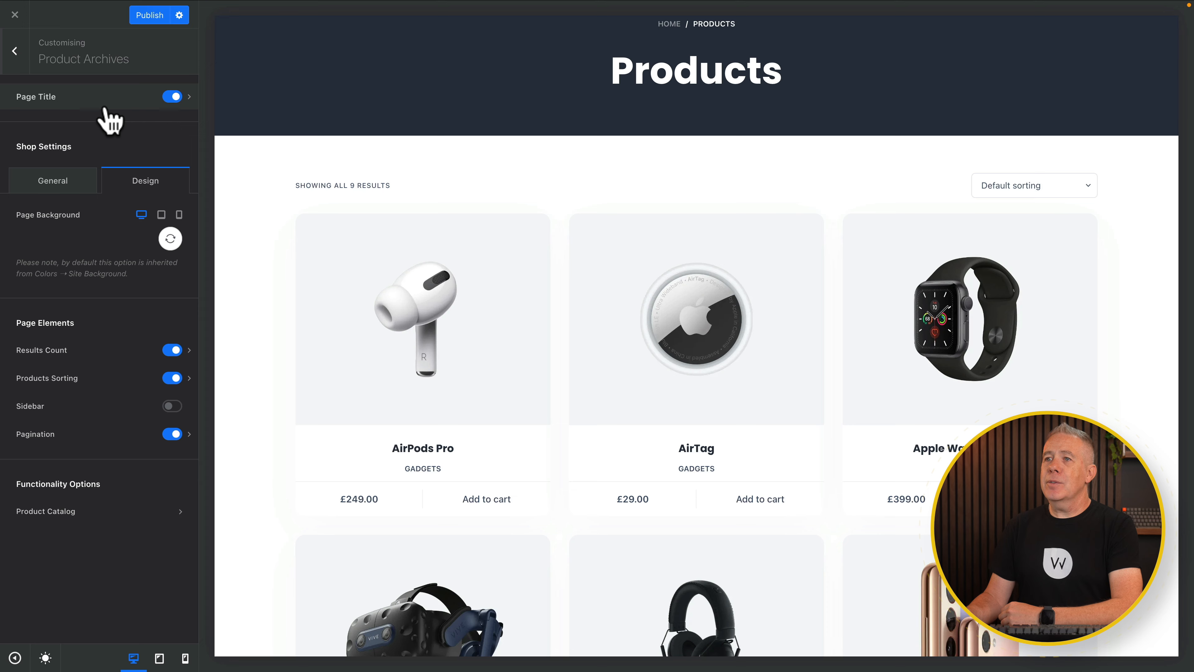
- Try turning off the Page Title on the Products page and switch it back on
{"action": "scroll", "coordinate": [793, 195], "scroll_direction": "up", "scroll_amount": 2}
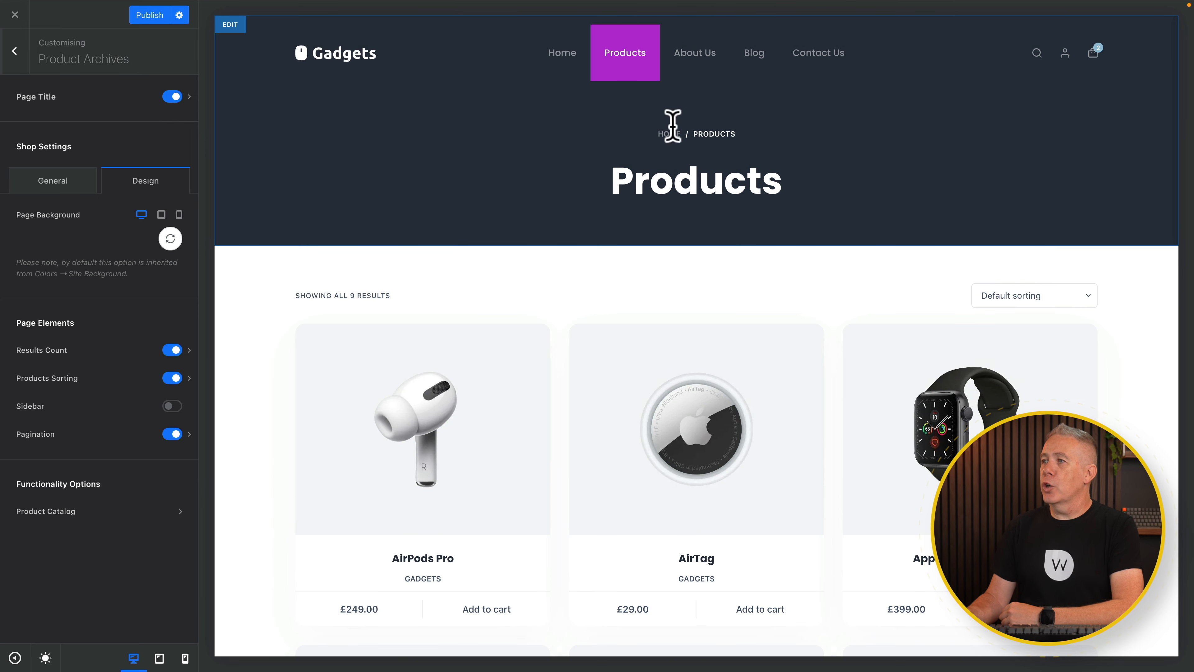
{"action": "left_click", "coordinate": [172, 97]}
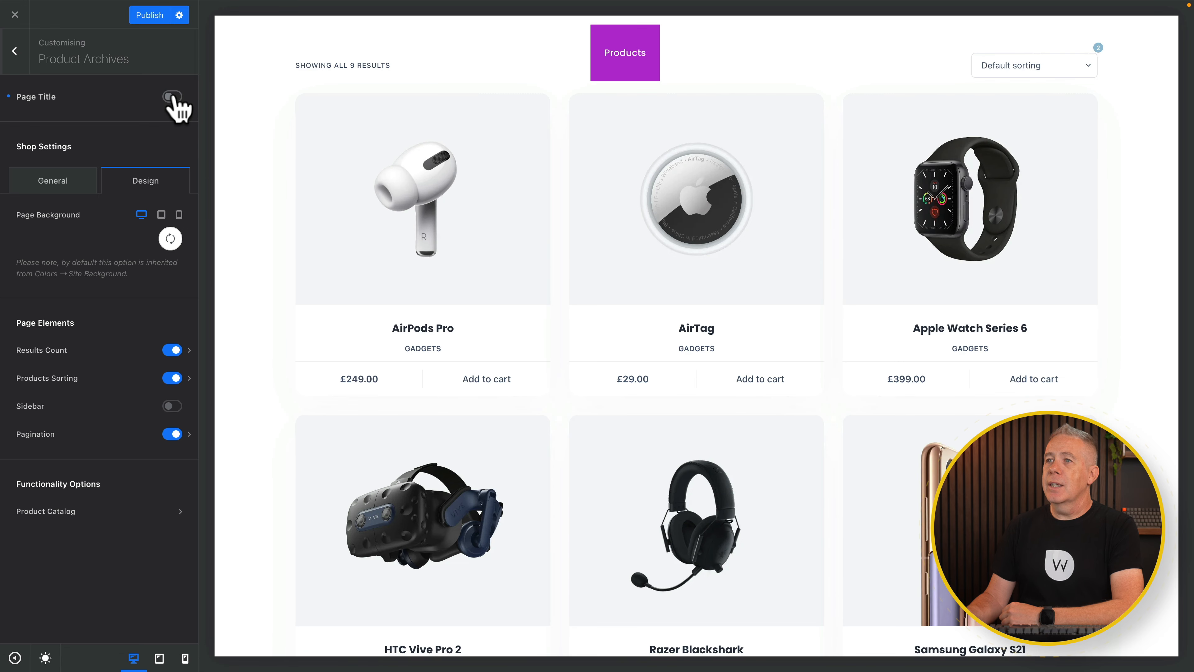
{"action": "left_click", "coordinate": [172, 97]}
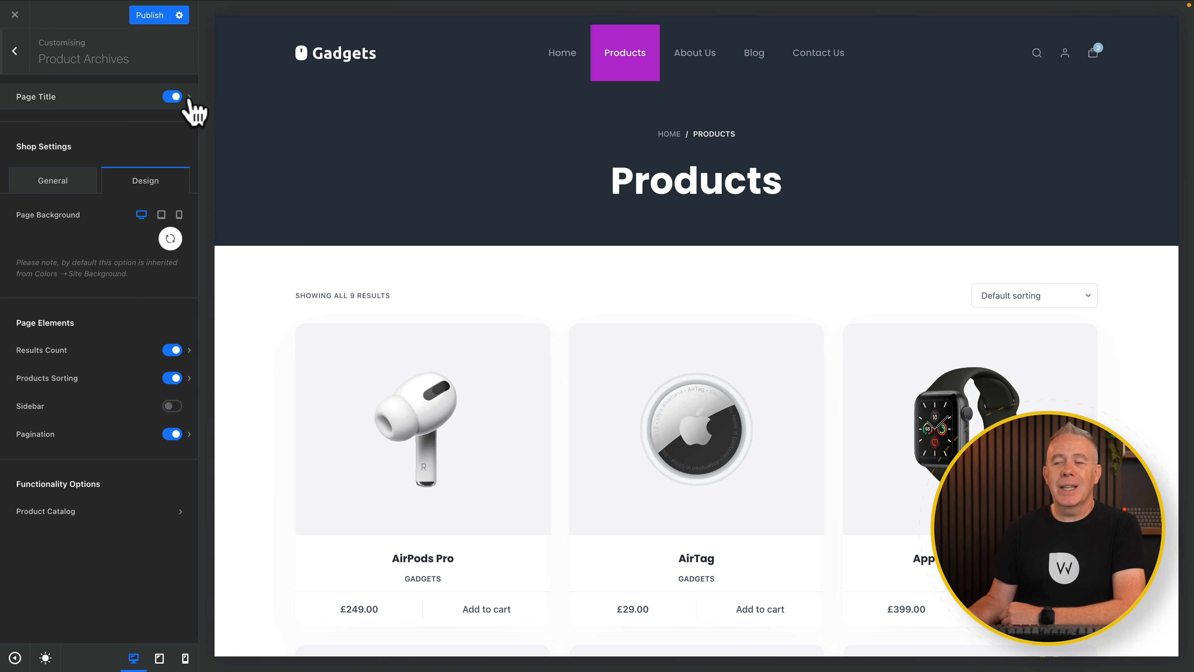
- Open the product archive's Page Title settings and try the first title layout before restoring the second one
{"action": "left_click", "coordinate": [189, 97]}
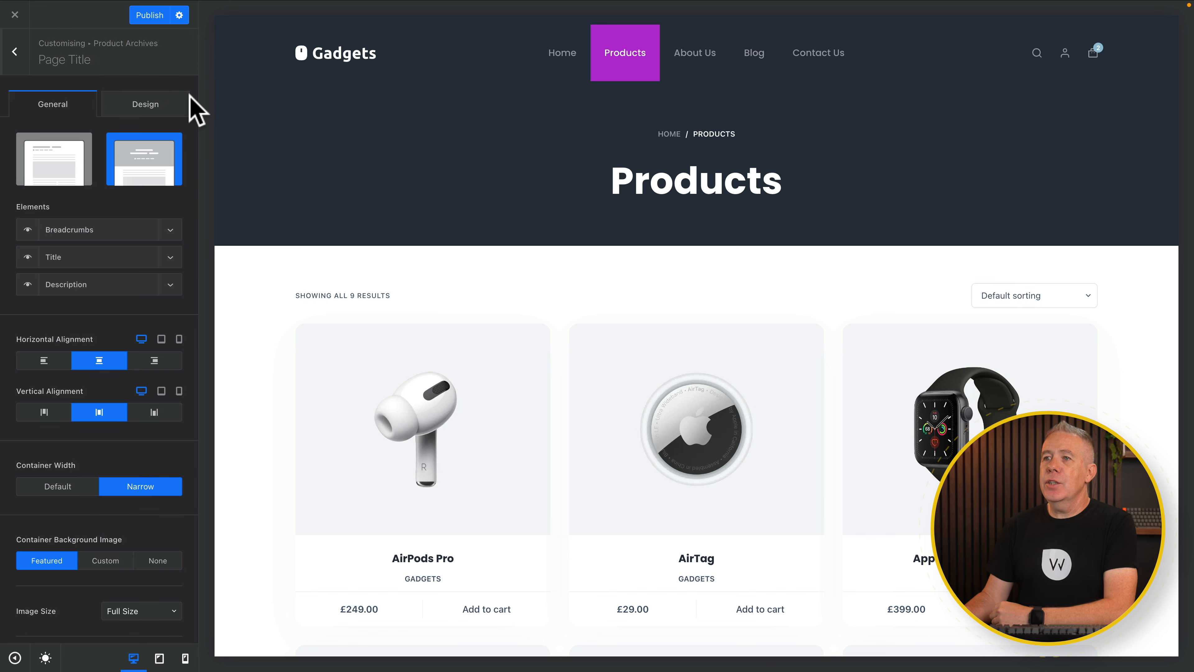
{"action": "left_click", "coordinate": [66, 181]}
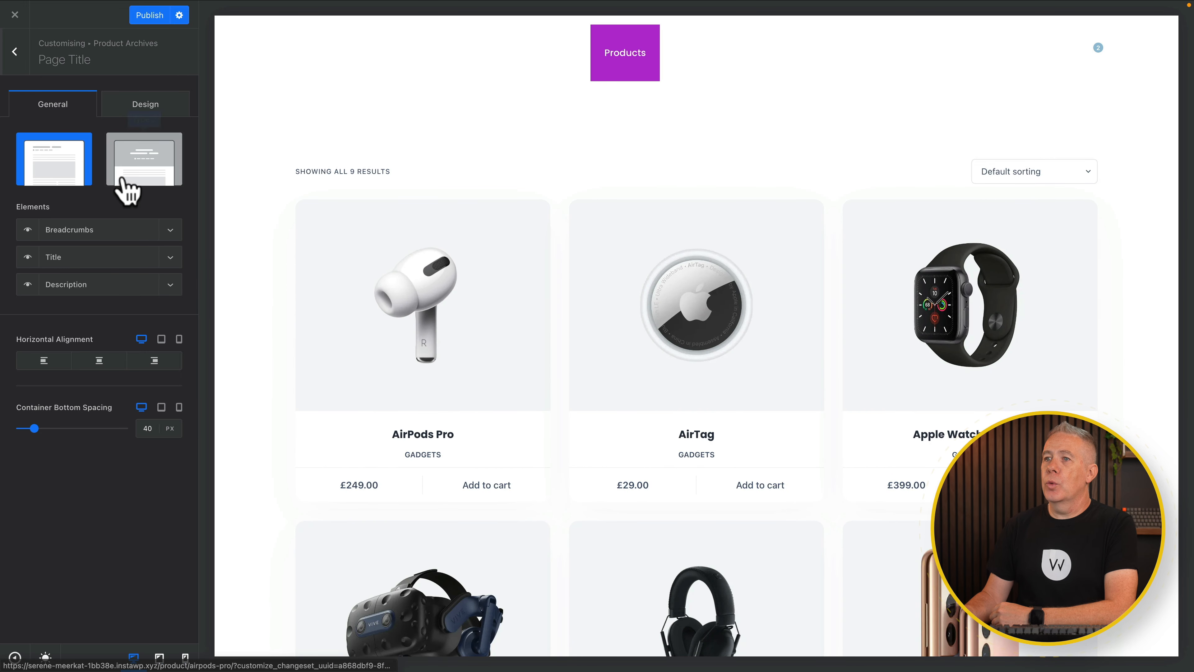
{"action": "left_click", "coordinate": [124, 172]}
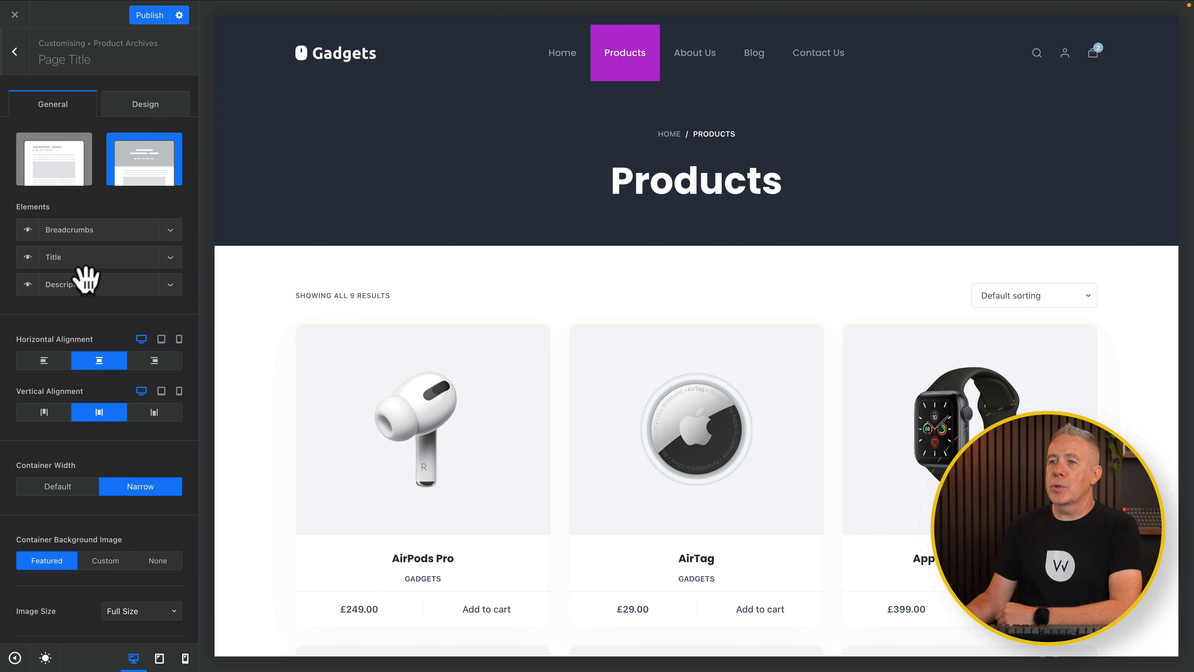
- Try hiding the breadcrumbs, and review the options of the Breadcrumbs, Title and Description elements
{"action": "left_click", "coordinate": [28, 230]}
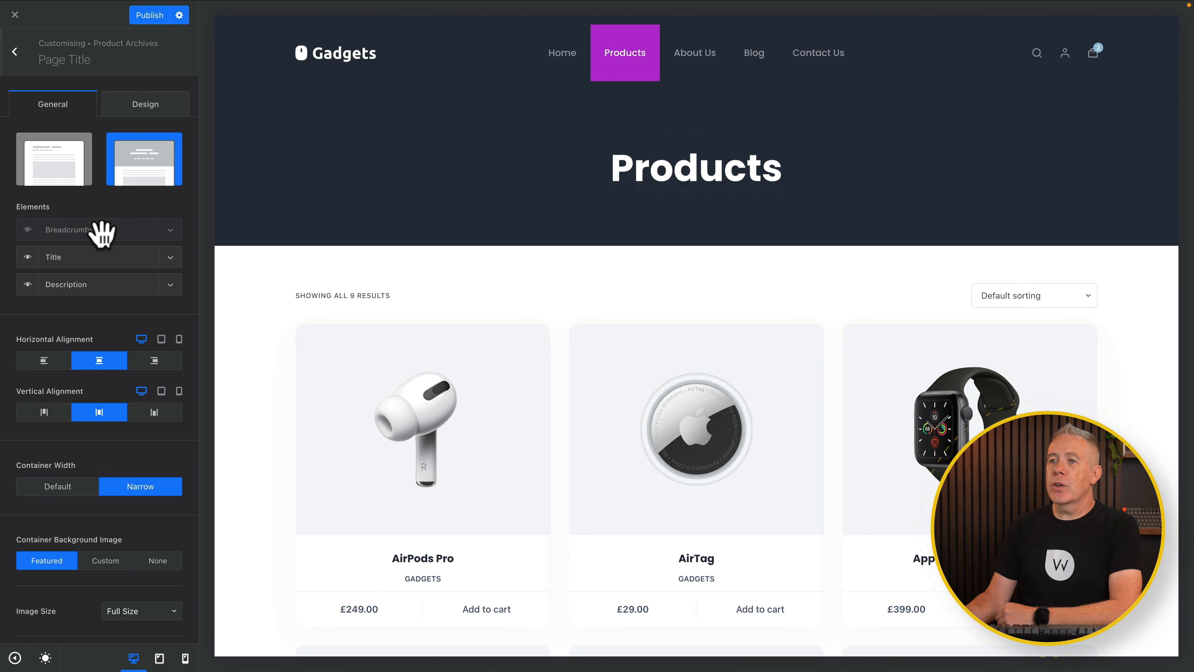
{"action": "left_click", "coordinate": [28, 230]}
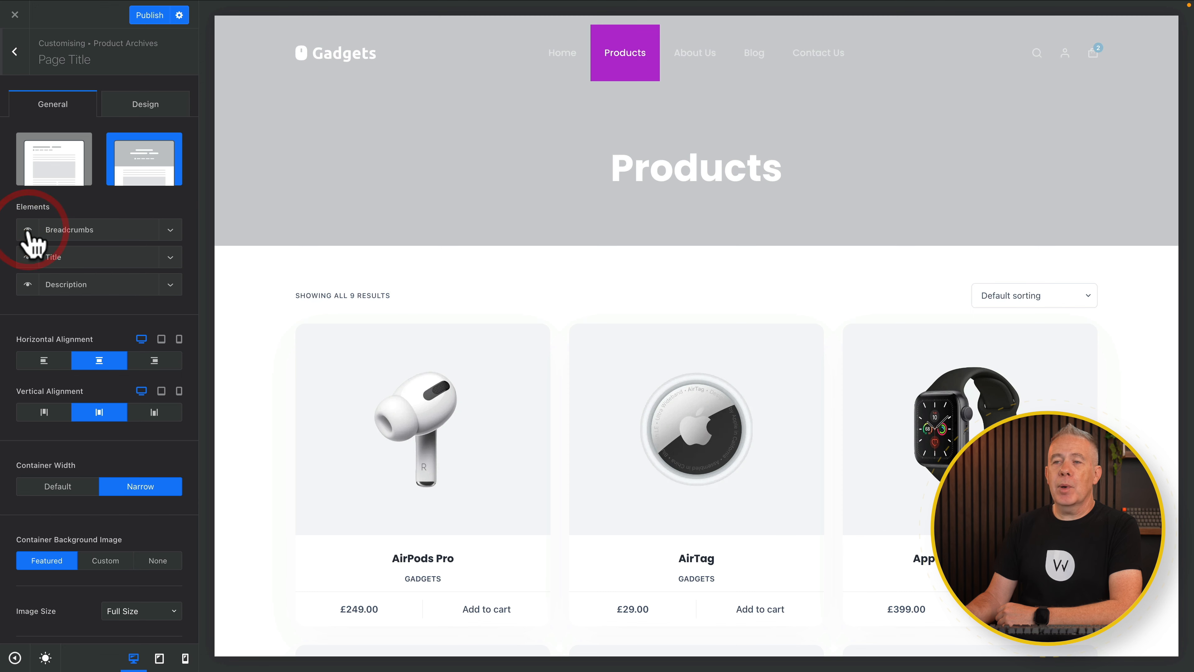
{"action": "left_click", "coordinate": [170, 230]}
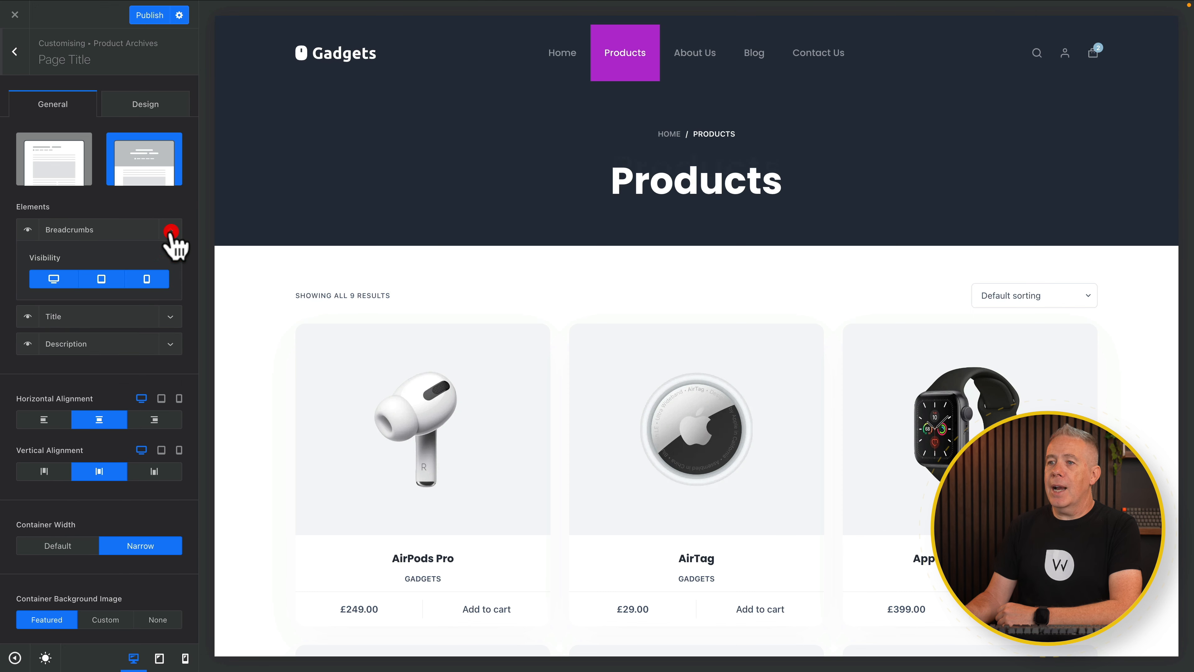
{"action": "left_click", "coordinate": [171, 318]}
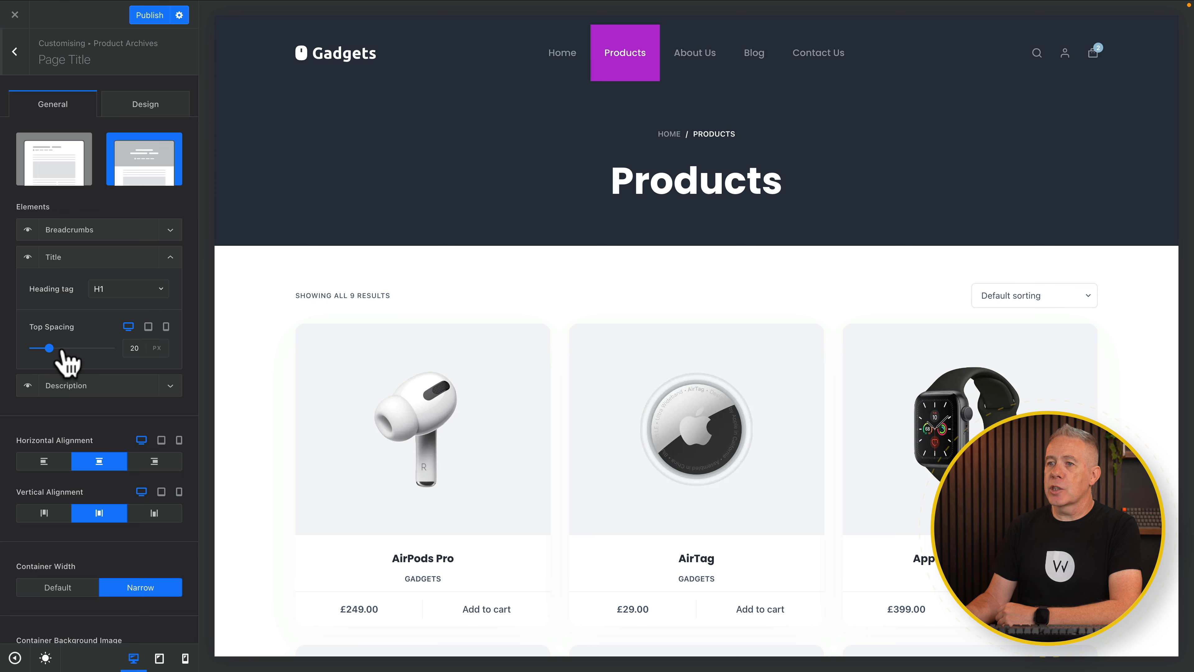
{"action": "left_click", "coordinate": [170, 388]}
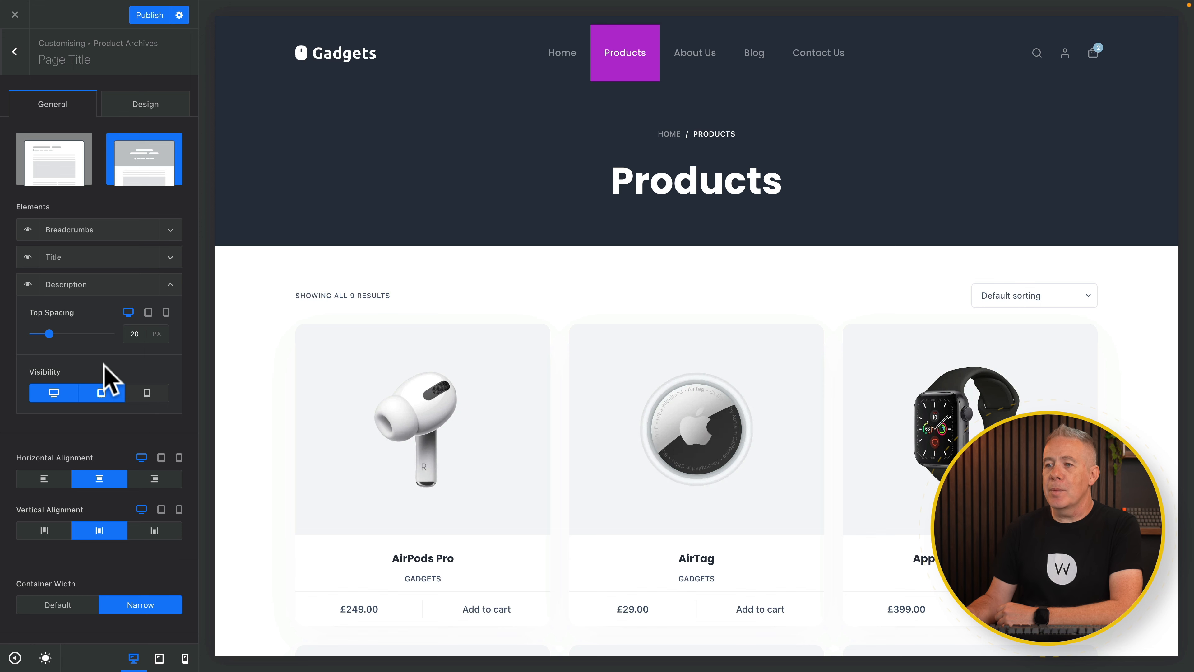
- Try left and right horizontal alignment for the Products page title and set it back to centre
{"action": "scroll", "coordinate": [105, 377], "scroll_direction": "down", "scroll_amount": 2}
{"action": "left_click", "coordinate": [90, 197]}
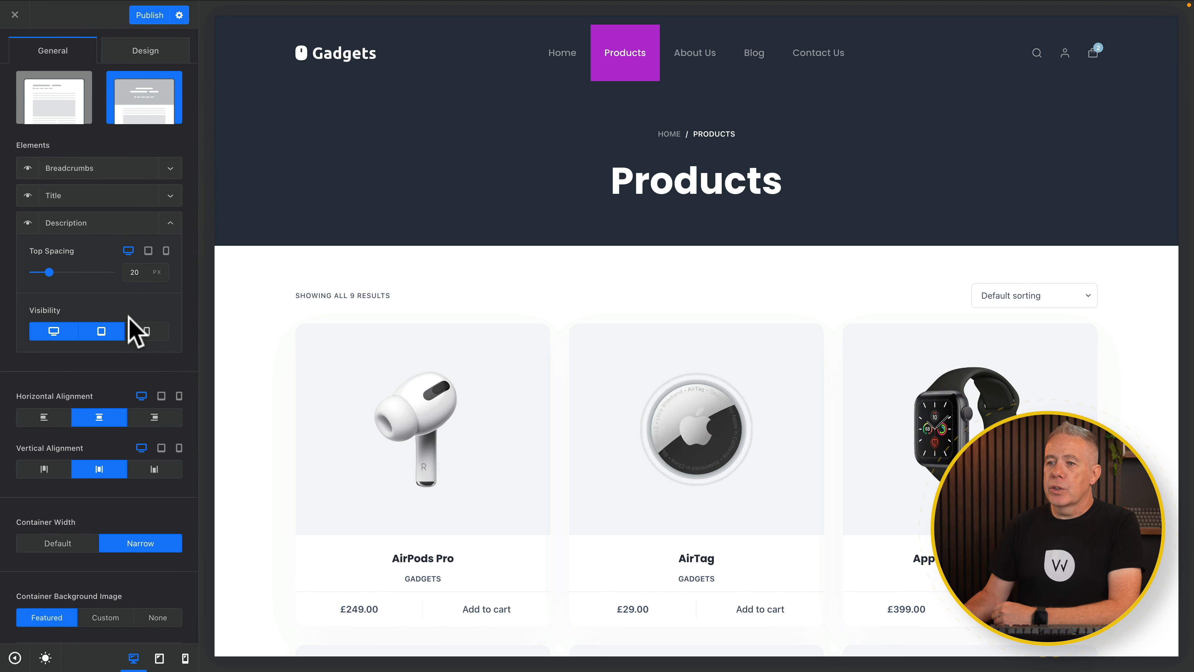
{"action": "left_click", "coordinate": [44, 417]}
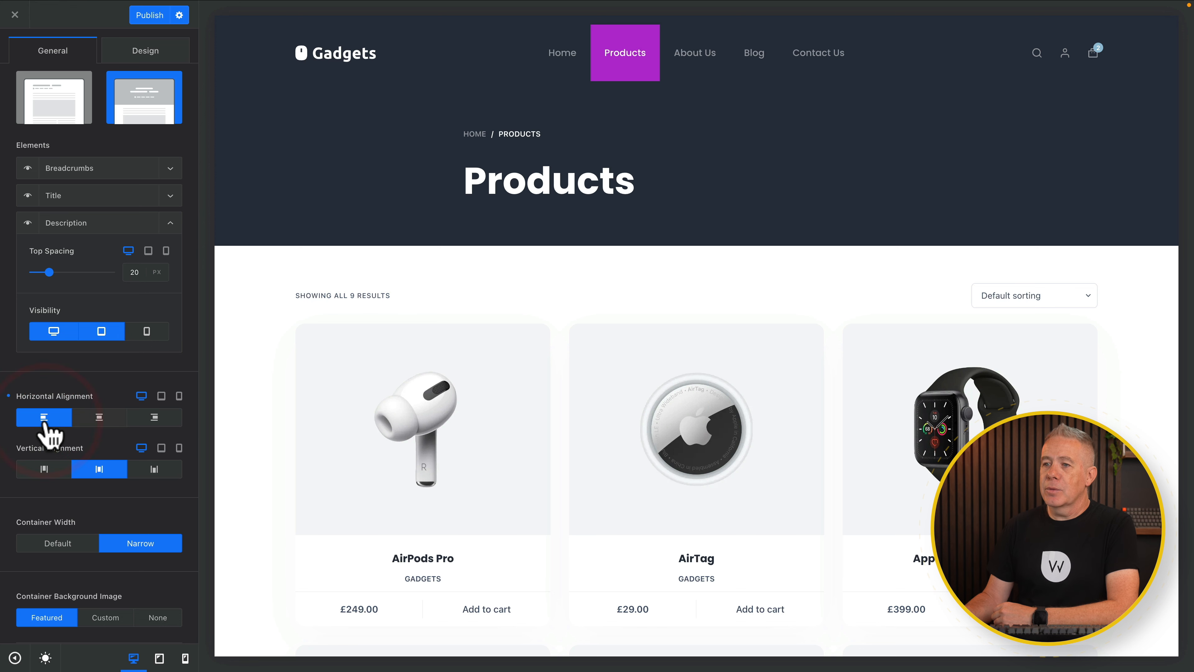
{"action": "left_click", "coordinate": [143, 418]}
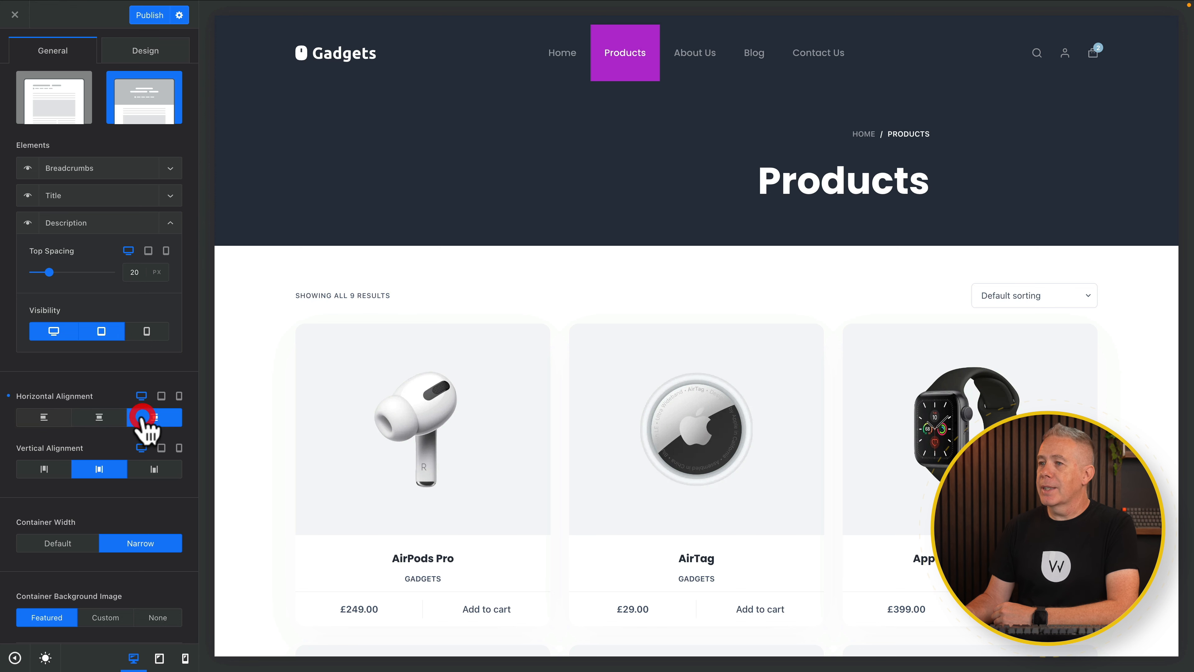
{"action": "left_click", "coordinate": [99, 418]}
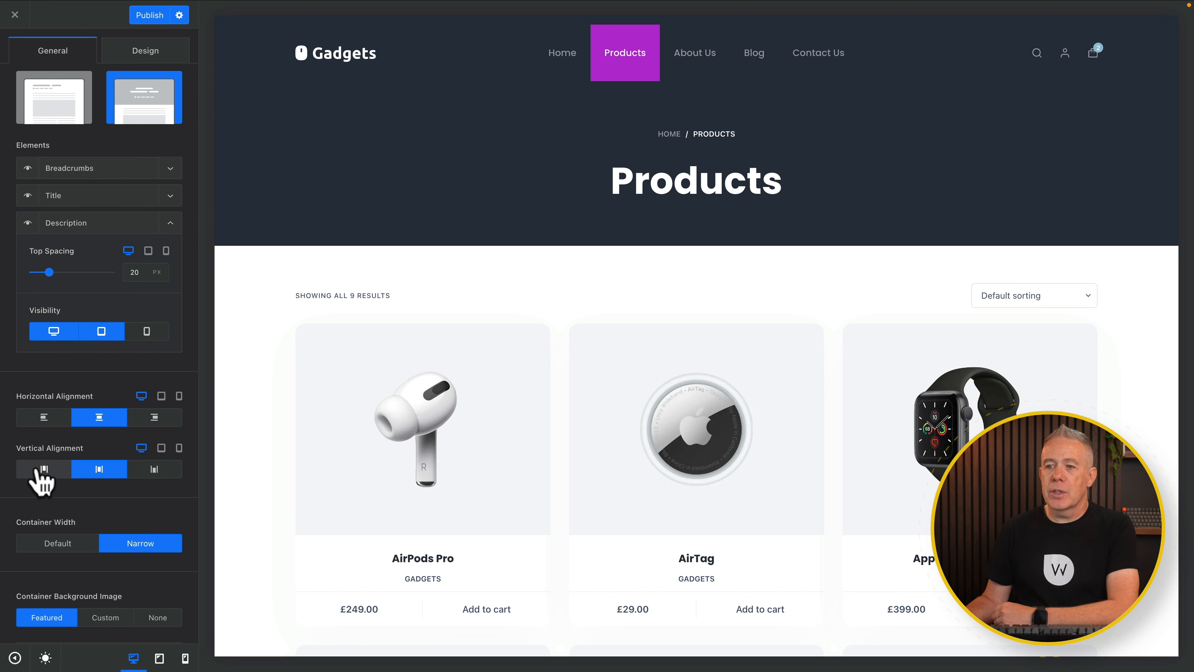
- Preview the AirPods Pro product page and switch from the archive's Page Title settings to the Single Product settings
{"action": "scroll", "coordinate": [44, 491], "scroll_direction": "down", "scroll_amount": 3}
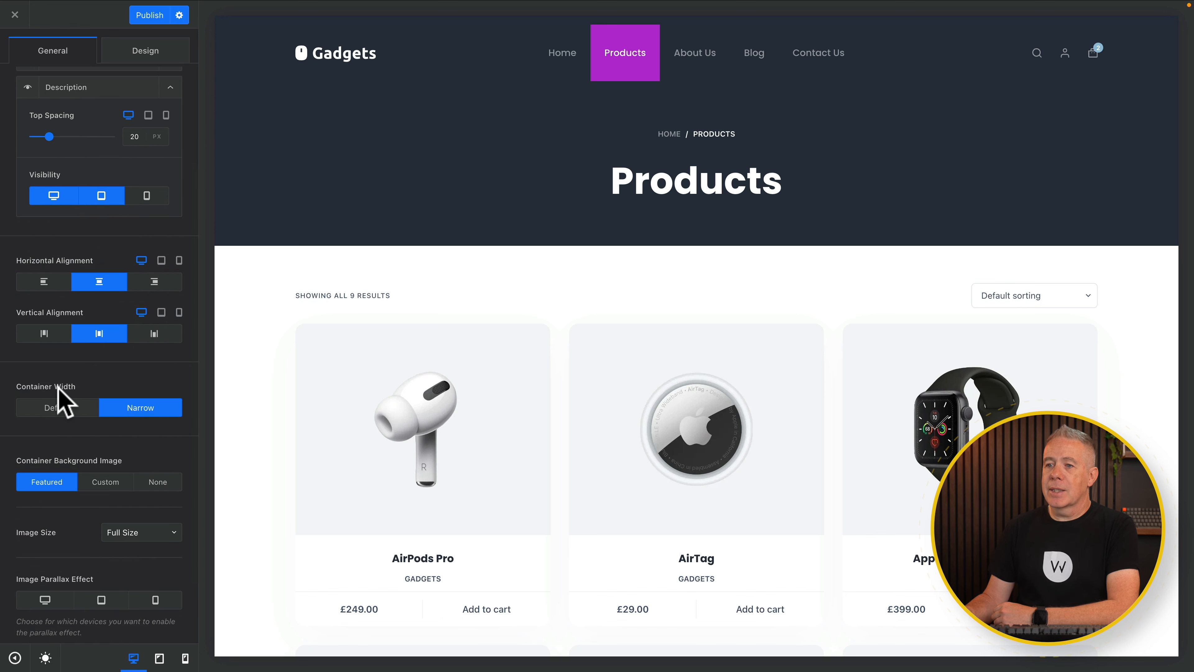
{"action": "scroll", "coordinate": [75, 444], "scroll_direction": "down", "scroll_amount": 2}
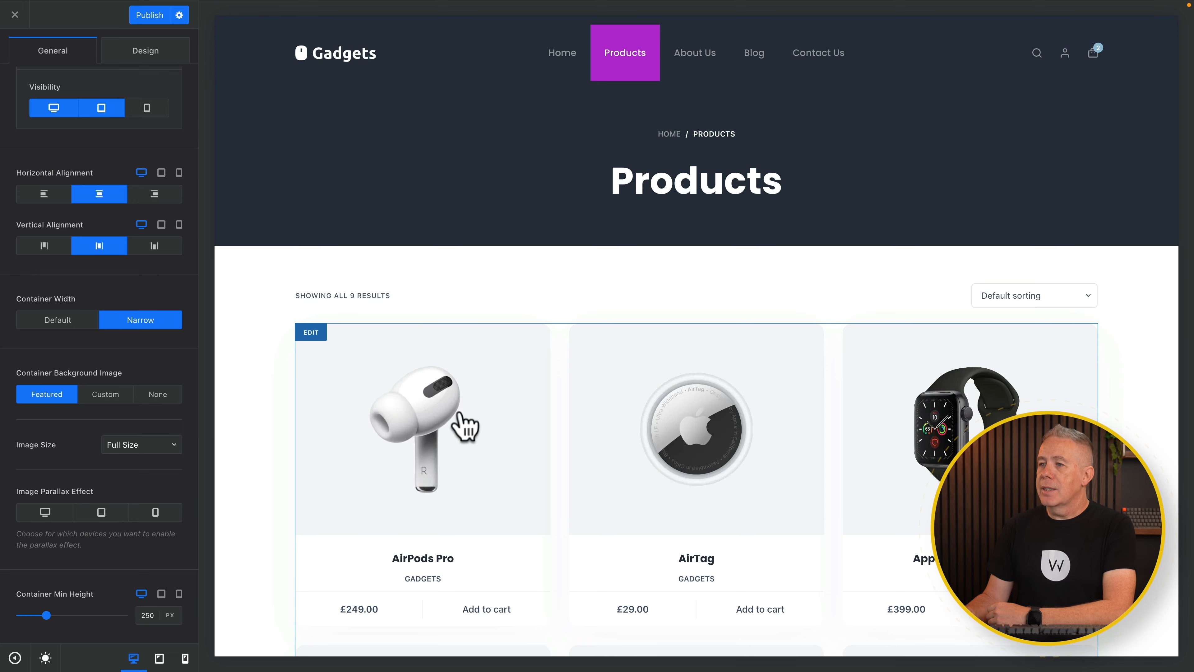
{"action": "left_click", "coordinate": [459, 412]}
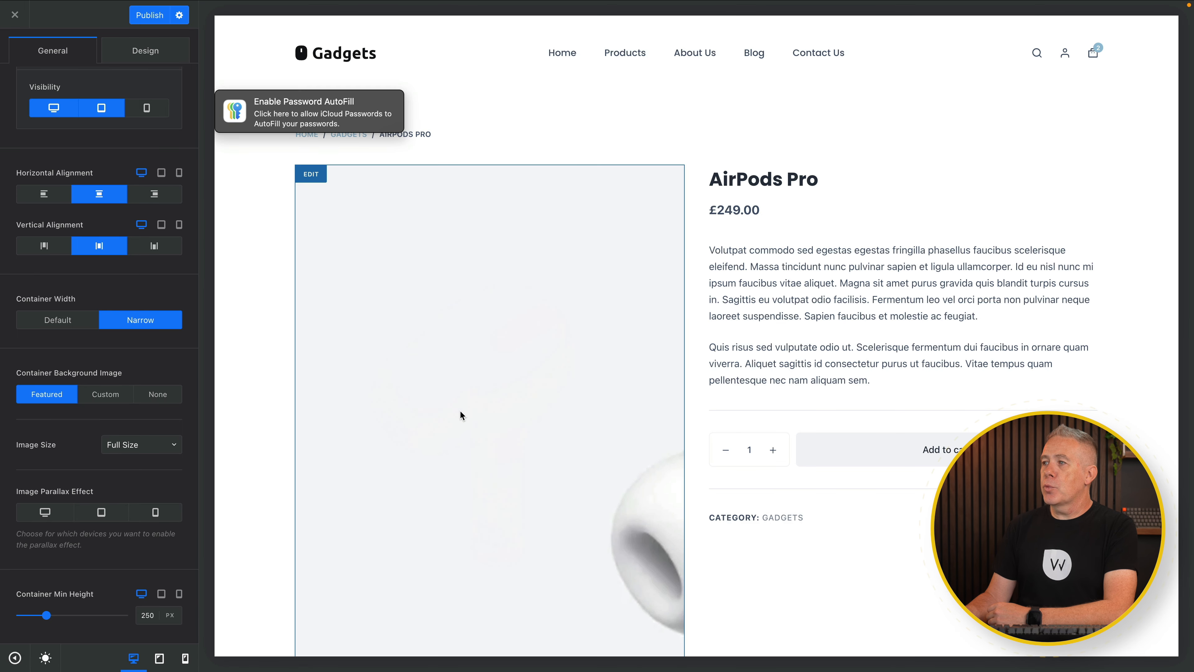
{"action": "left_click", "coordinate": [197, 187]}
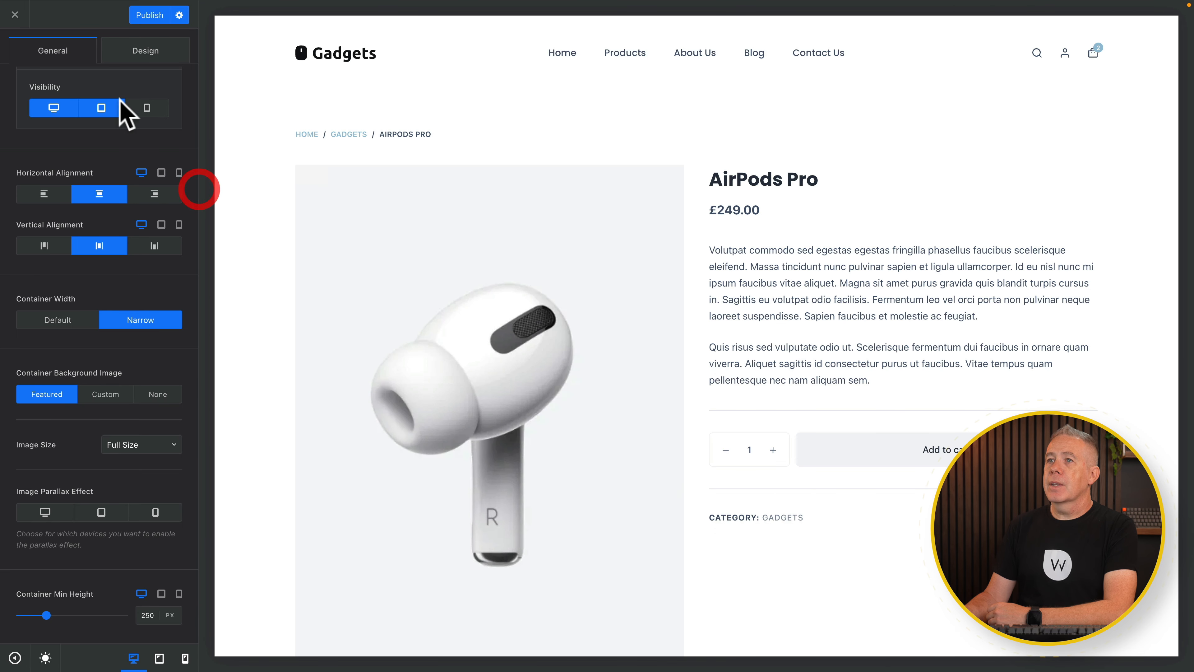
{"action": "scroll", "coordinate": [67, 88], "scroll_direction": "up", "scroll_amount": 10}
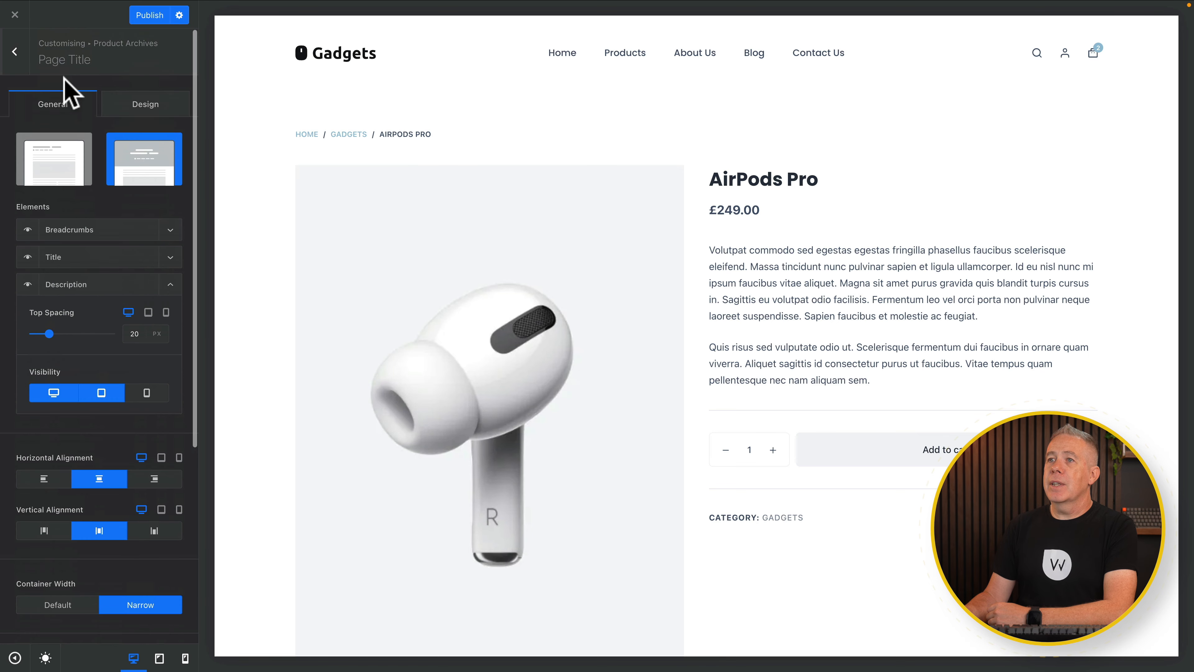
{"action": "left_click", "coordinate": [17, 52]}
{"action": "left_click", "coordinate": [21, 50]}
{"action": "left_click", "coordinate": [70, 442]}
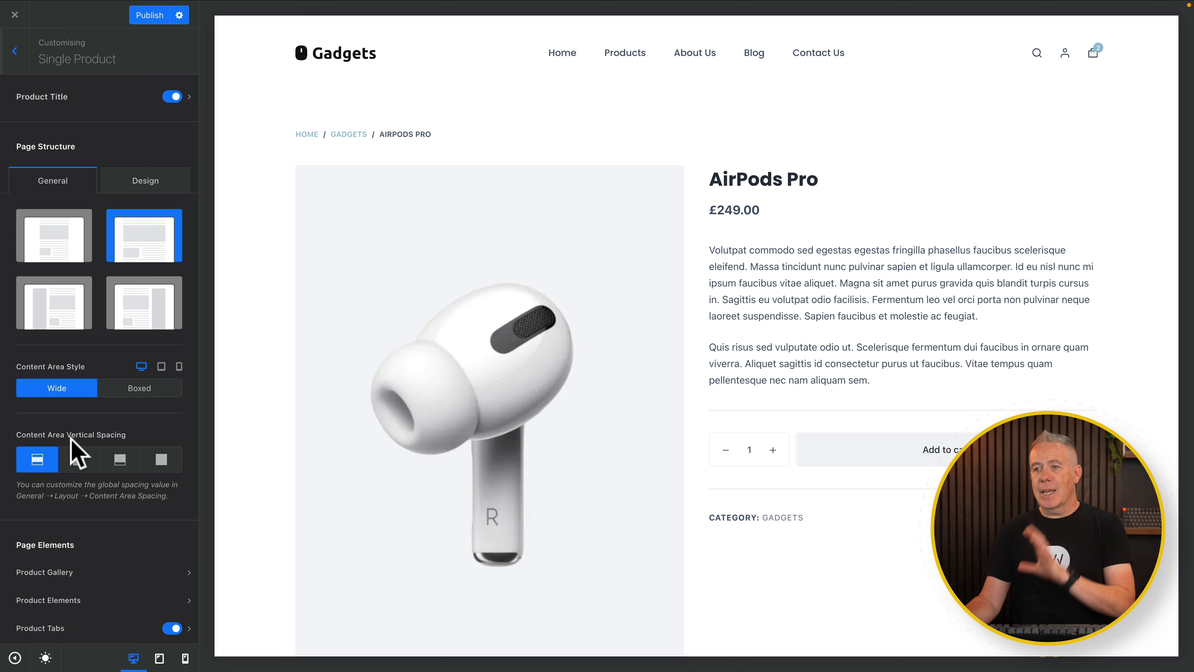
- Try the Narrow Width and Right Sidebar structures and the Boxed content area on the product page, restoring Normal Width and Wide
{"action": "left_click", "coordinate": [72, 249]}
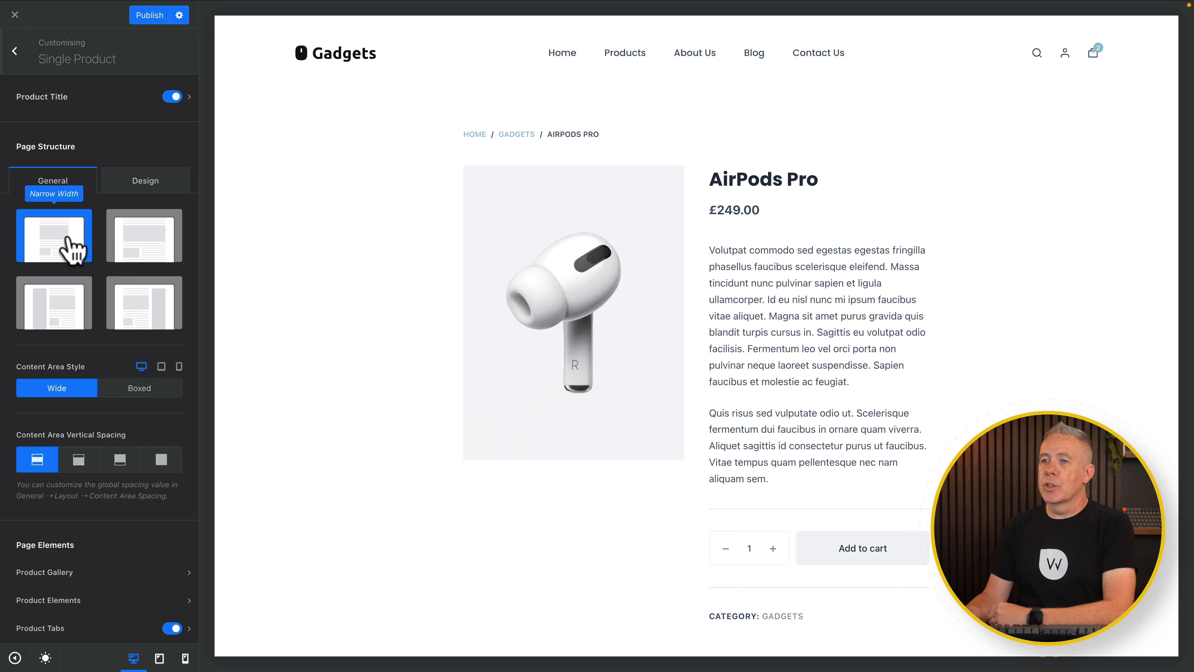
{"action": "left_click", "coordinate": [153, 249]}
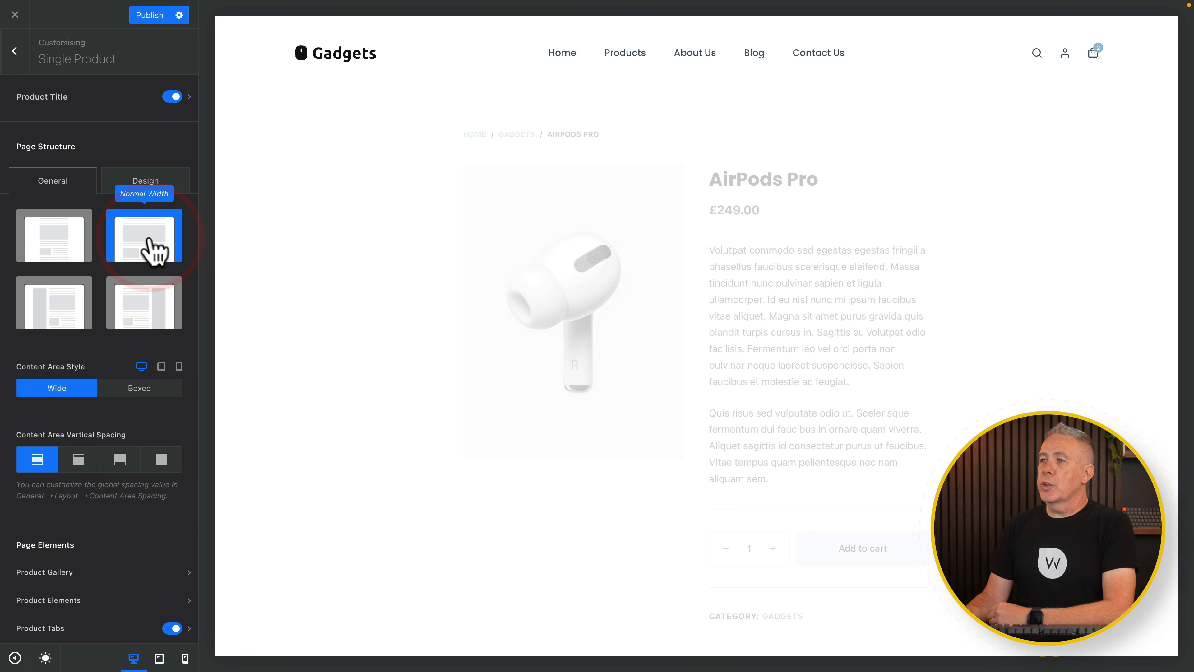
{"action": "left_click", "coordinate": [145, 301]}
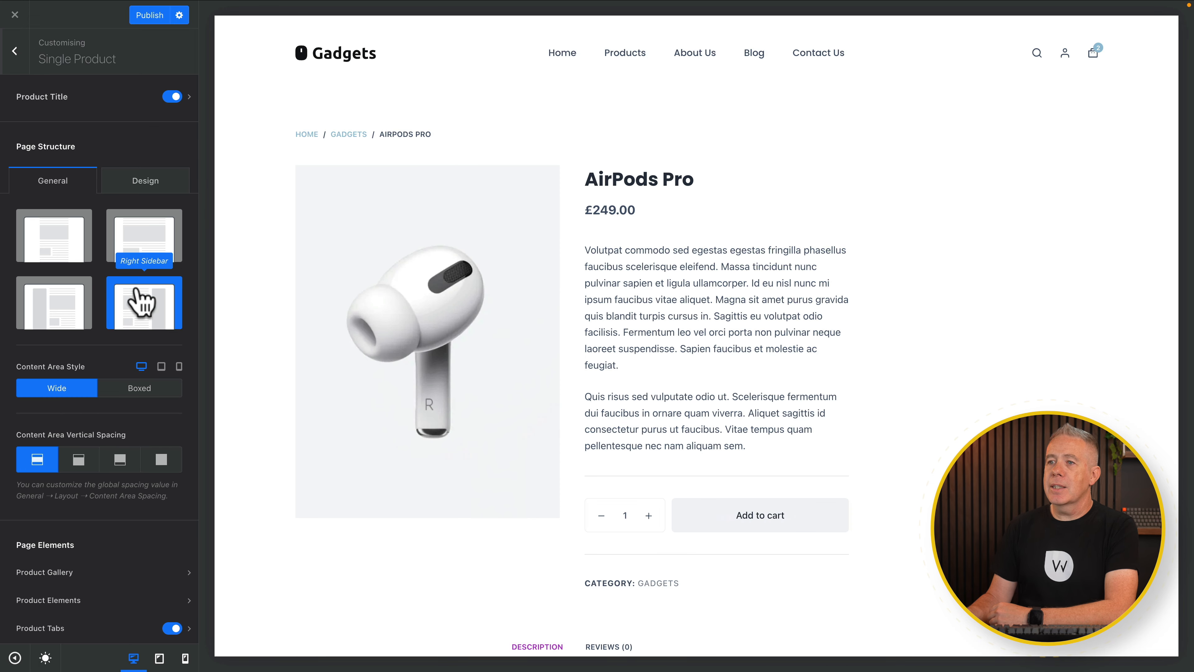
{"action": "left_click", "coordinate": [136, 242]}
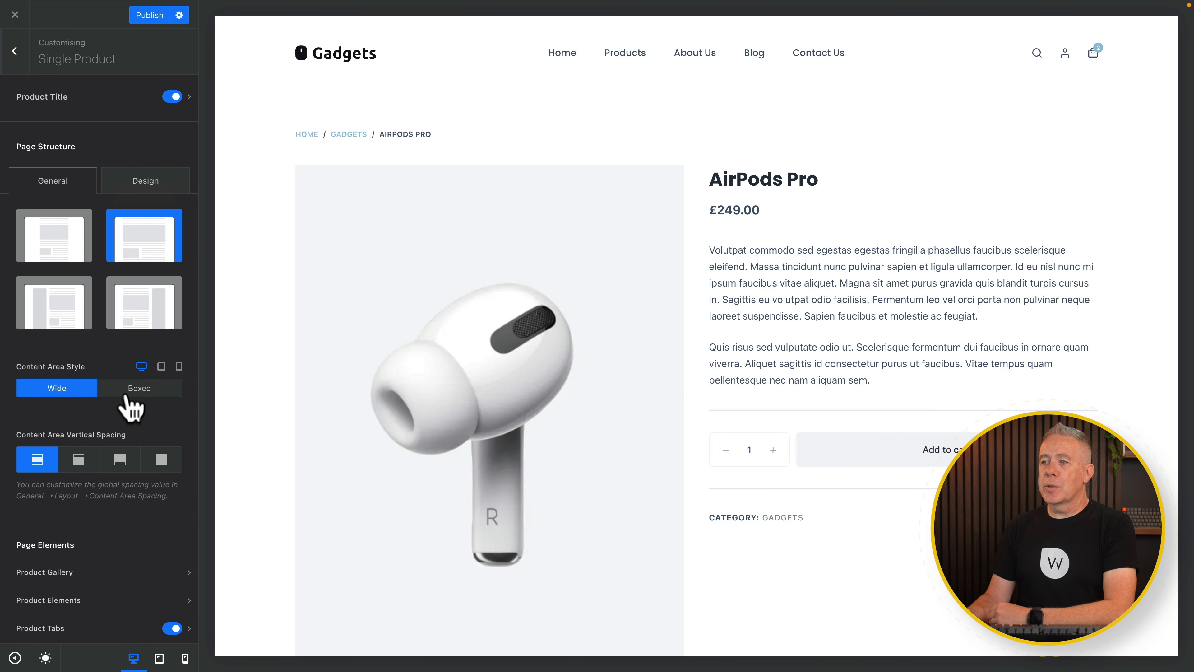
{"action": "left_click", "coordinate": [146, 394]}
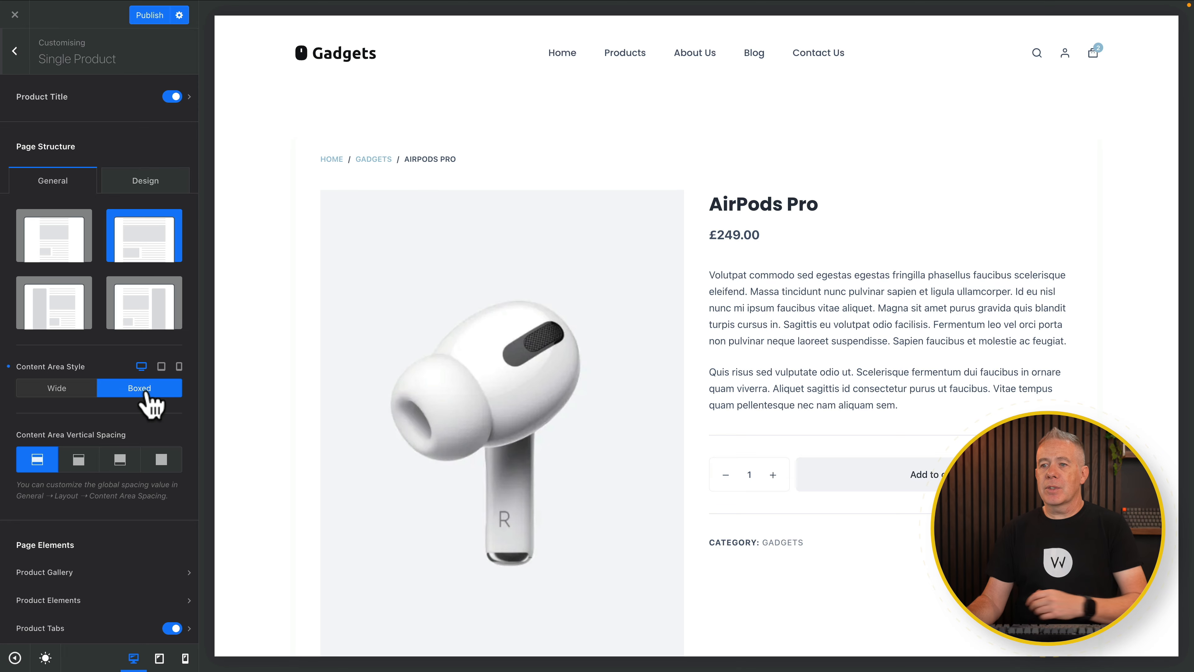
{"action": "left_click", "coordinate": [66, 390]}
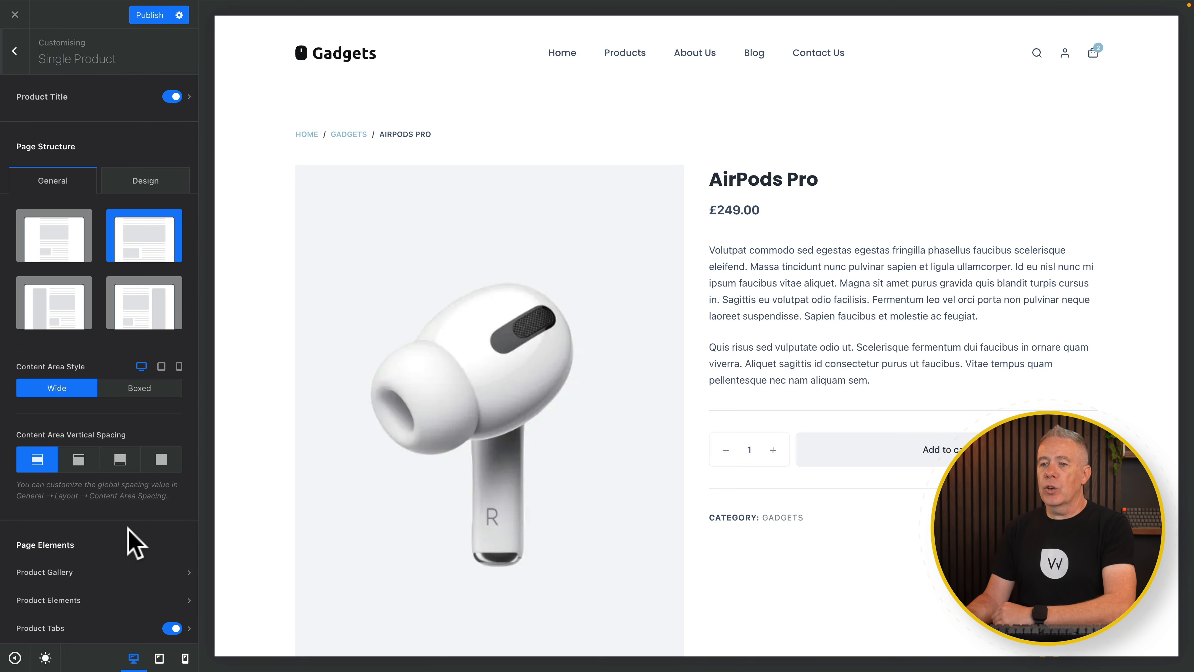
- Set the product page's Related & Upsells section to 3 columns and check its design options
{"action": "scroll", "coordinate": [126, 532], "scroll_direction": "down", "scroll_amount": 3}
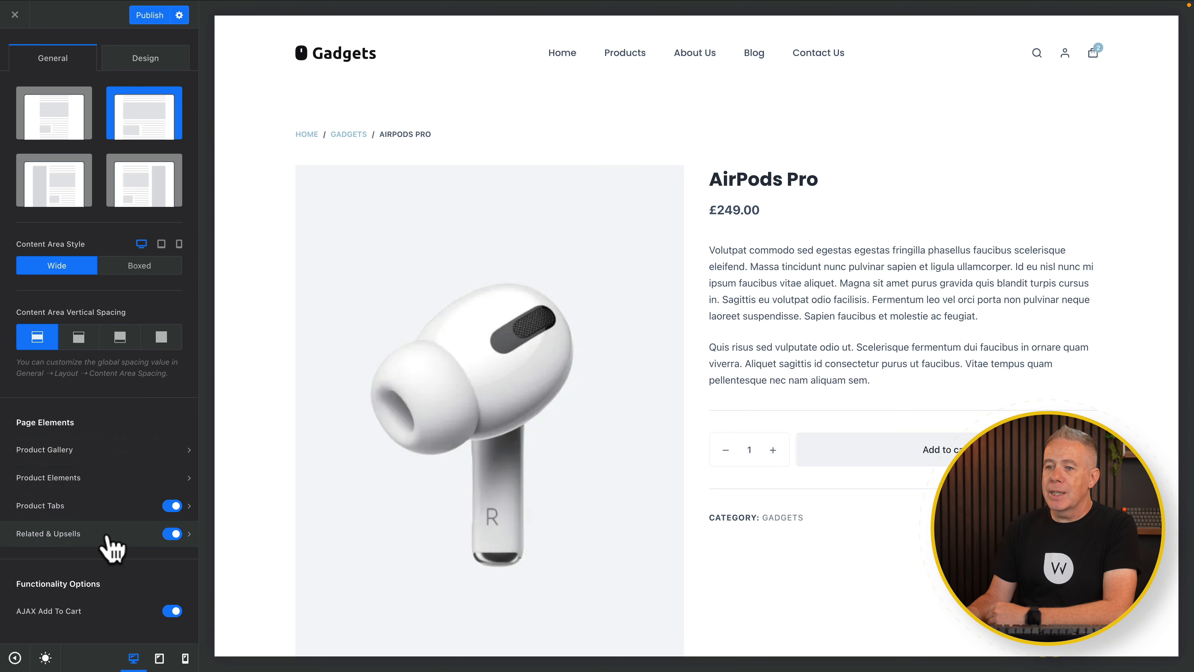
{"action": "scroll", "coordinate": [458, 565], "scroll_direction": "down", "scroll_amount": 12}
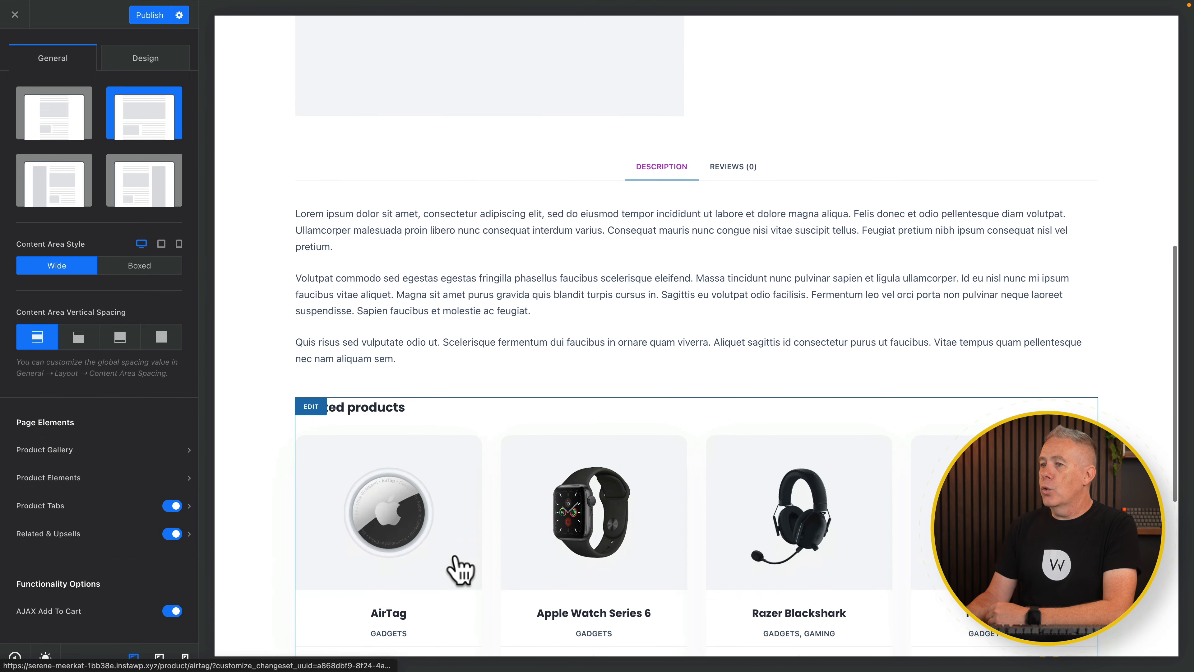
{"action": "scroll", "coordinate": [459, 567], "scroll_direction": "down", "scroll_amount": 3}
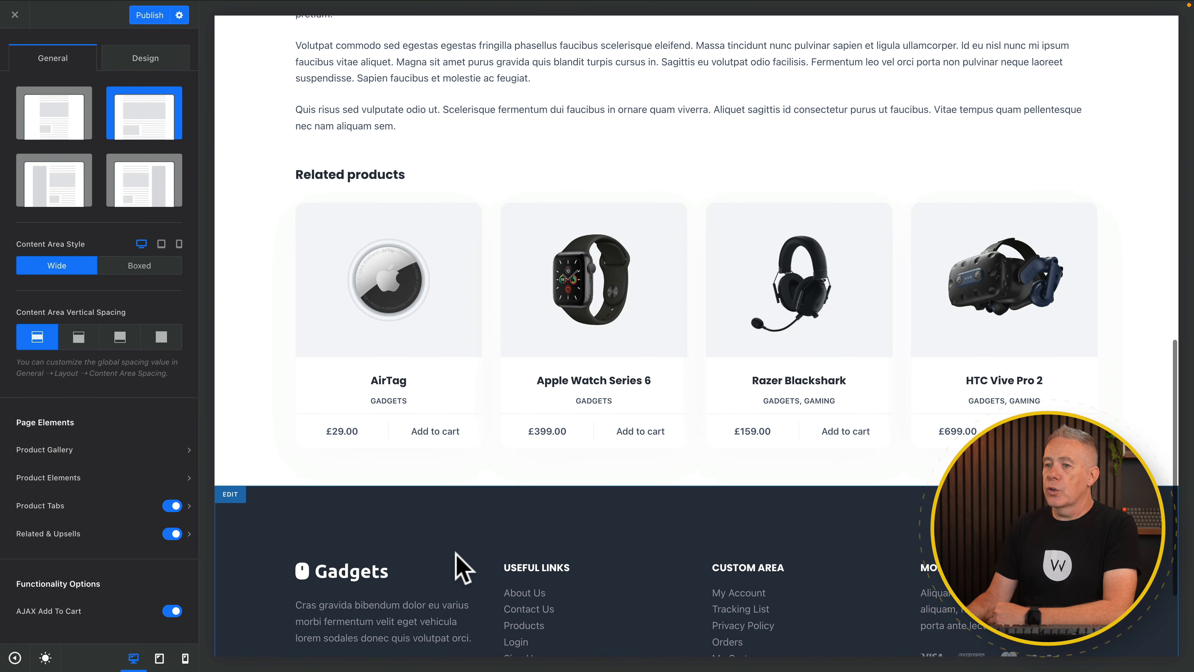
{"action": "left_click", "coordinate": [188, 535]}
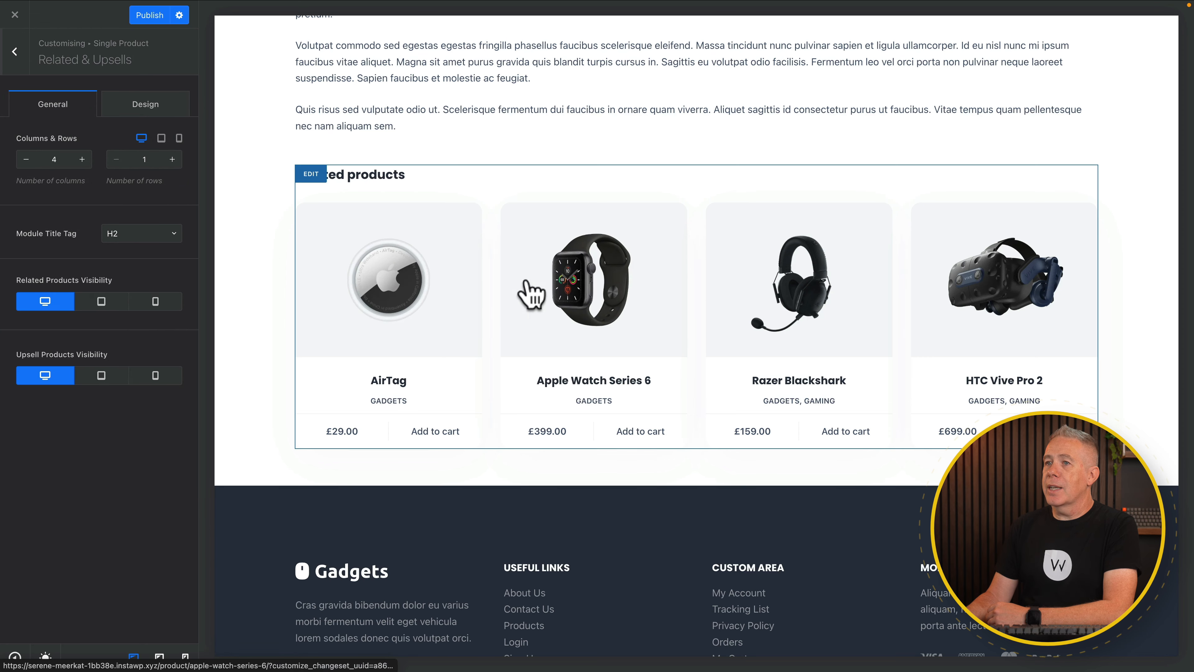
{"action": "left_click", "coordinate": [26, 160]}
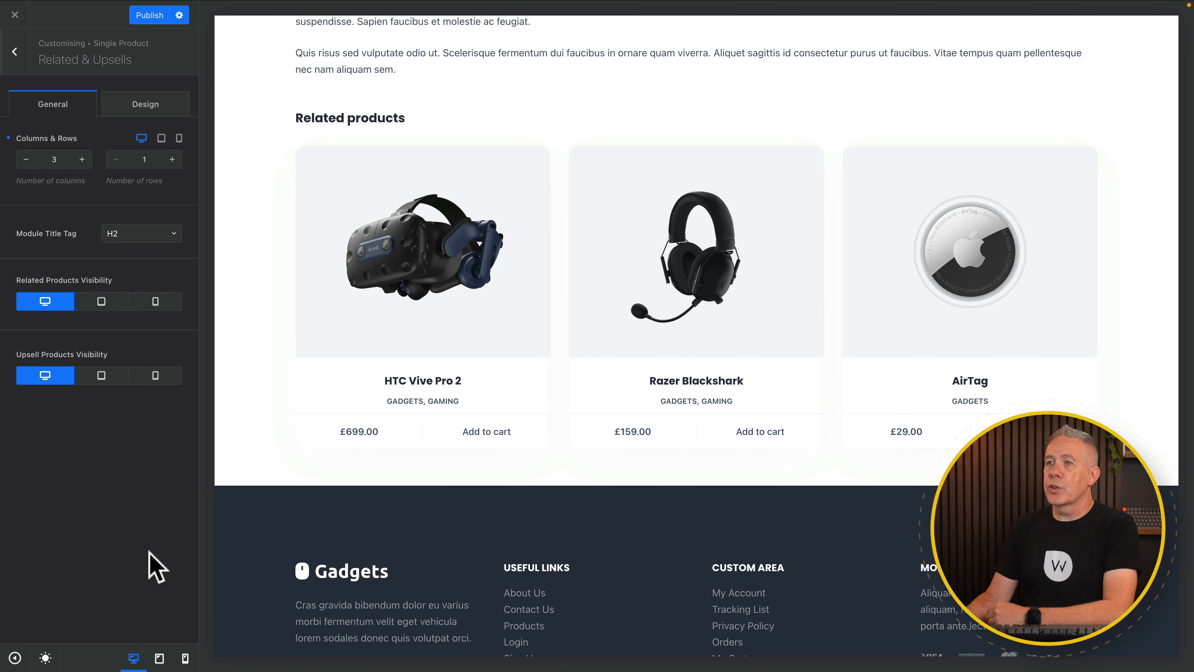
{"action": "left_click", "coordinate": [162, 104]}
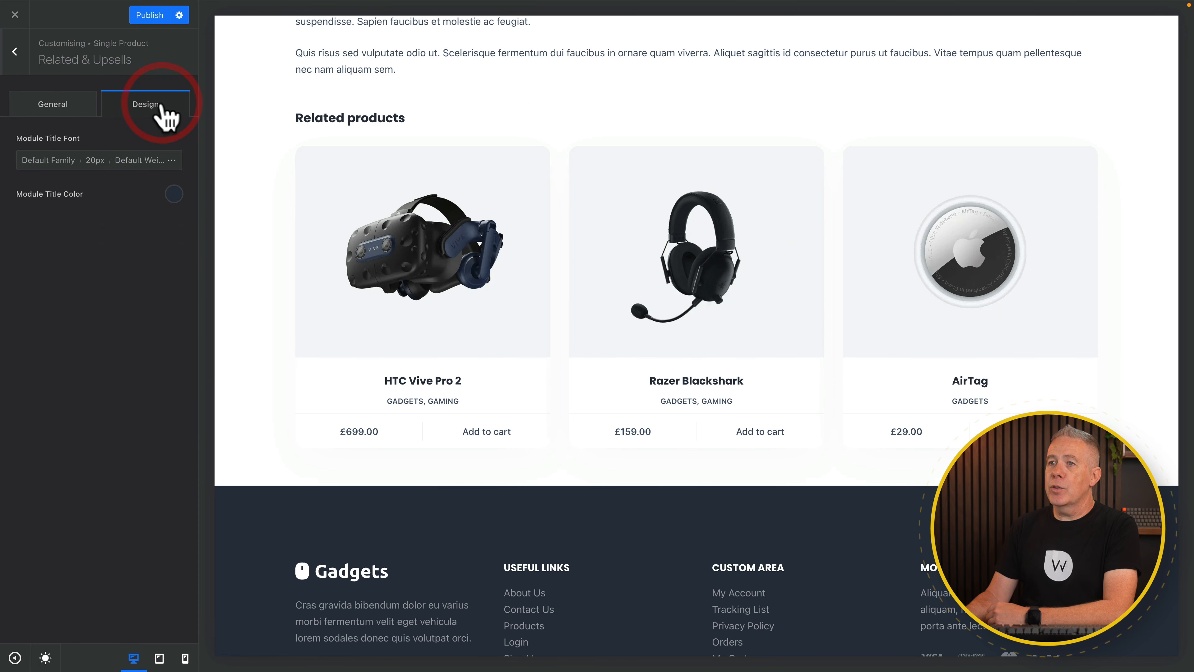
{"action": "left_click", "coordinate": [62, 109]}
- Return to the main customiser options and publish the theme changes
{"action": "left_click", "coordinate": [16, 52]}
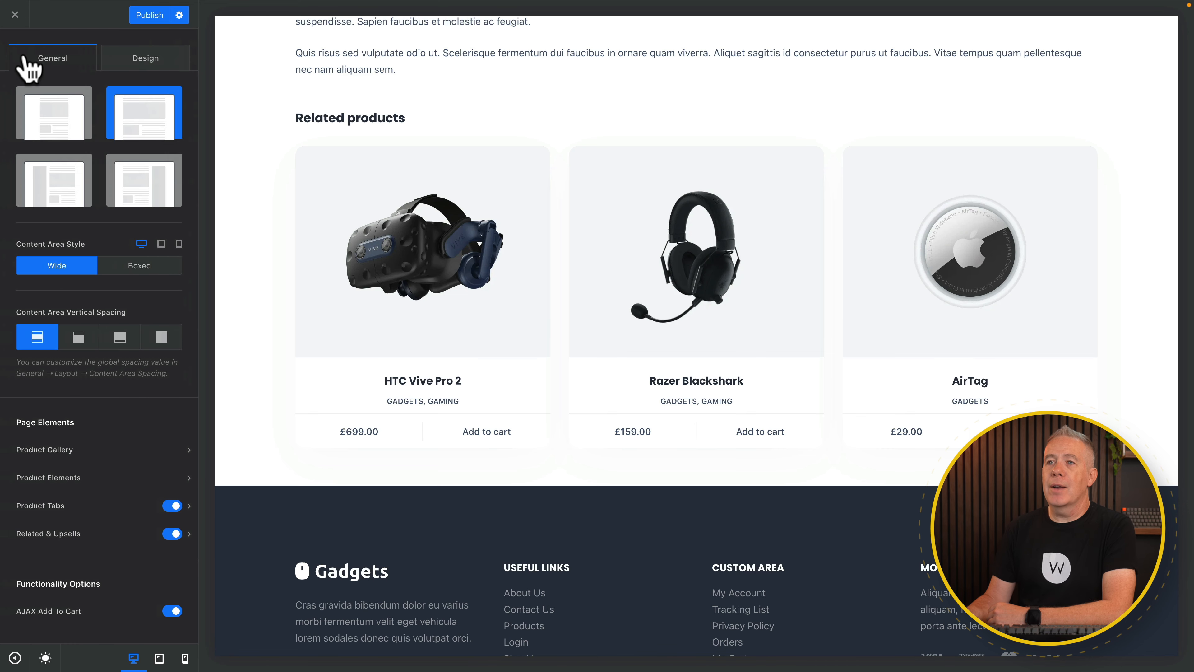
{"action": "scroll", "coordinate": [16, 139], "scroll_direction": "up", "scroll_amount": 3}
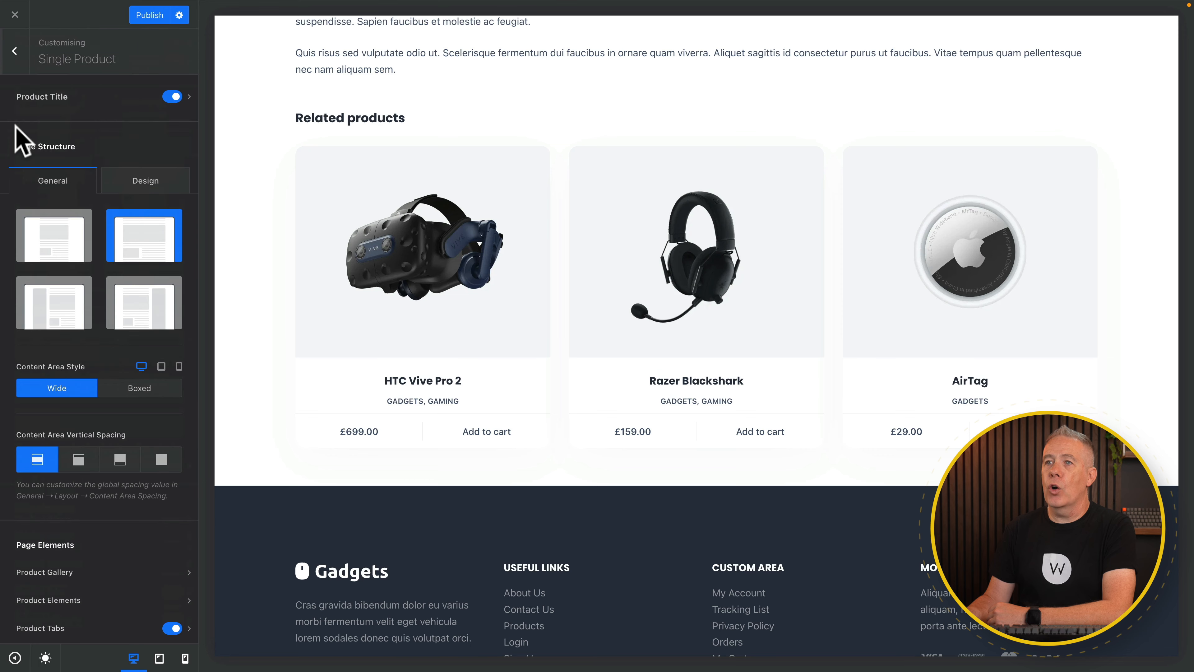
{"action": "left_click", "coordinate": [18, 59]}
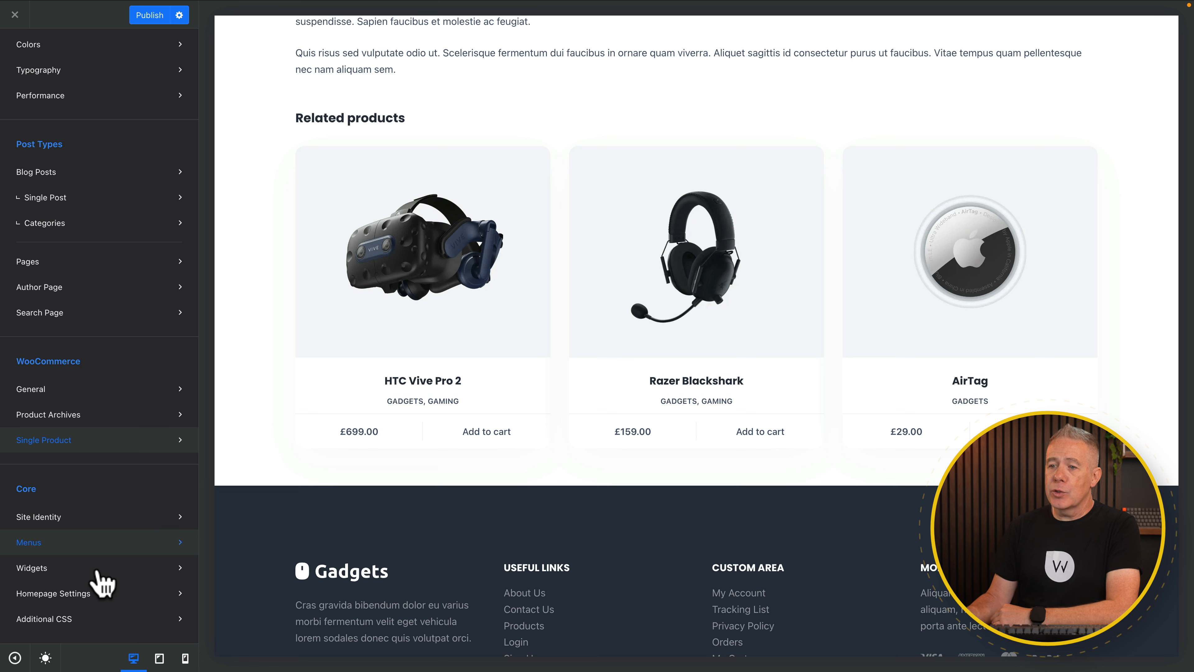
{"action": "scroll", "coordinate": [104, 605], "scroll_direction": "up", "scroll_amount": 5}
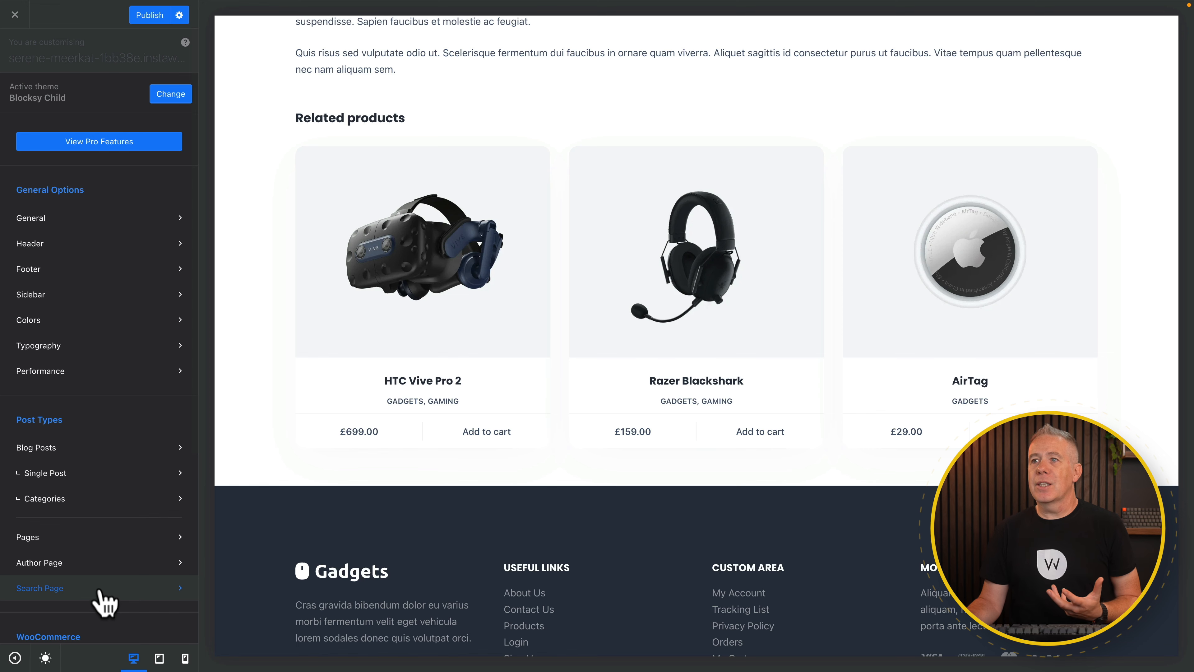
{"action": "left_click", "coordinate": [148, 16]}
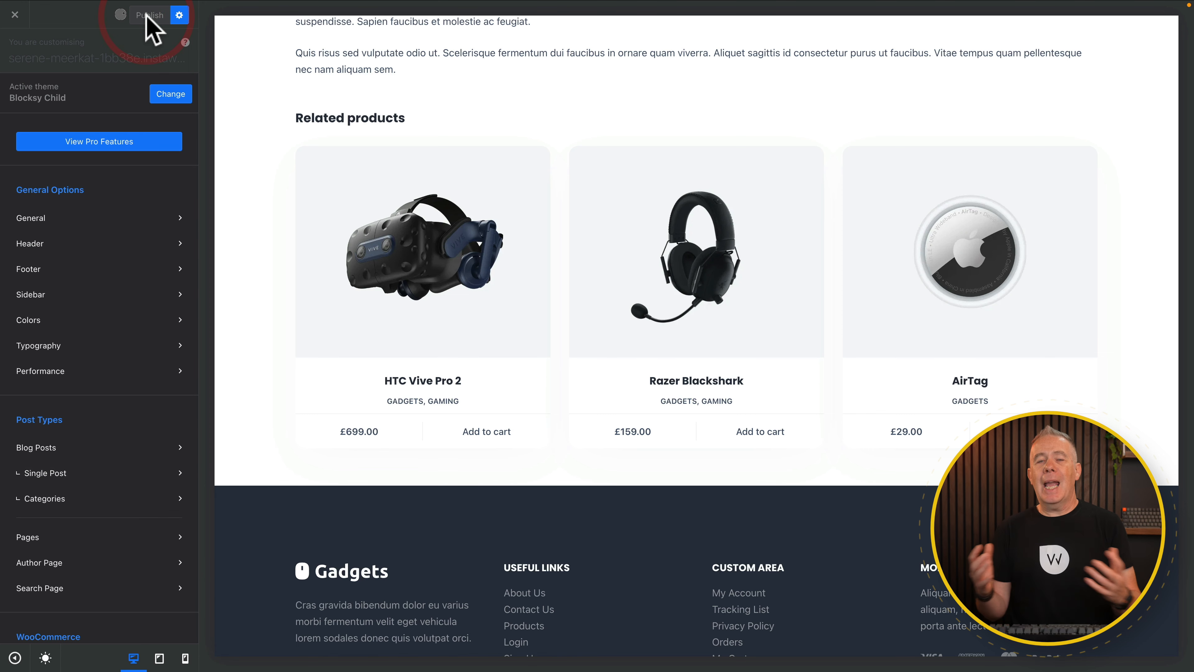
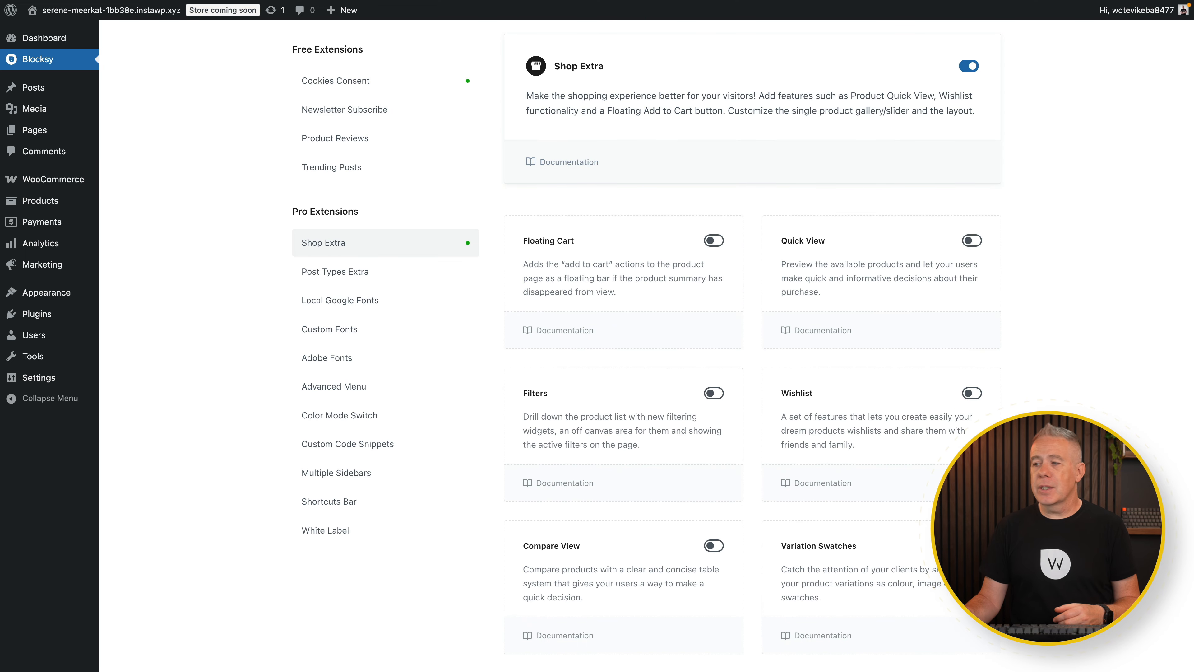
- Examine the Shop Extra extension's features and the AirPods Pro quick view popup in the demo store
{"action": "scroll", "coordinate": [753, 344], "scroll_direction": "down", "scroll_amount": 10}
{"action": "scroll", "coordinate": [753, 343], "scroll_direction": "down", "scroll_amount": 8}
{"action": "scroll", "coordinate": [752, 343], "scroll_direction": "down", "scroll_amount": 10}
{"action": "scroll", "coordinate": [753, 343], "scroll_direction": "down", "scroll_amount": 2}
{"action": "scroll", "coordinate": [752, 344], "scroll_direction": "up", "scroll_amount": 20}
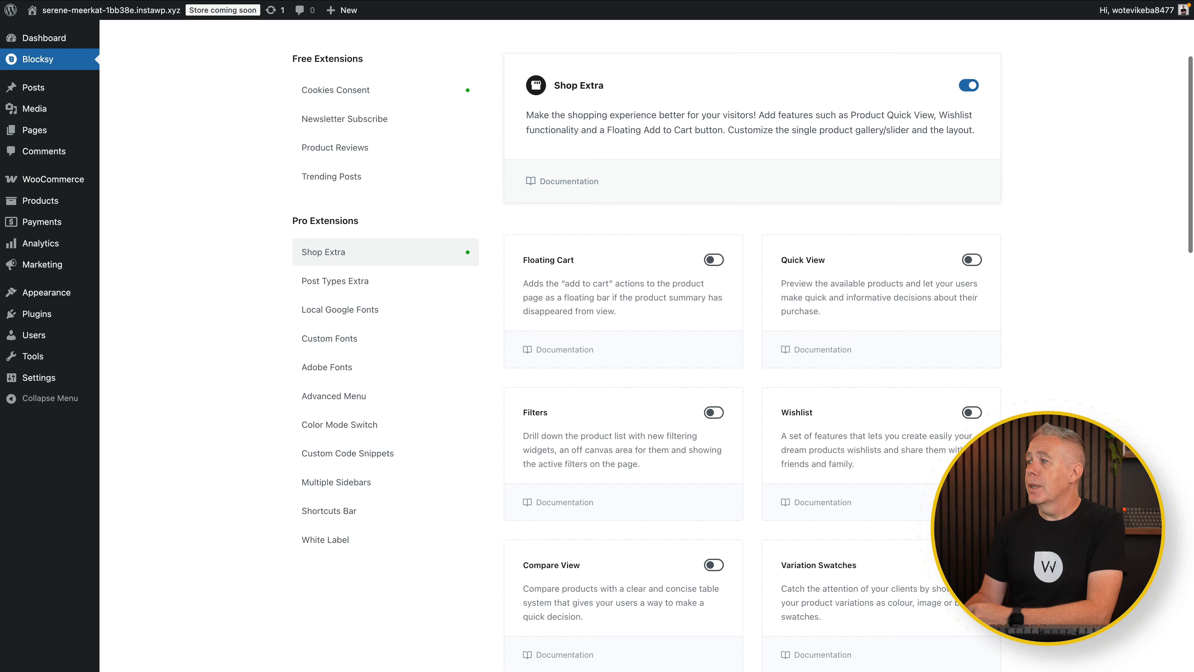
{"action": "scroll", "coordinate": [1021, 275], "scroll_direction": "down", "scroll_amount": 2}
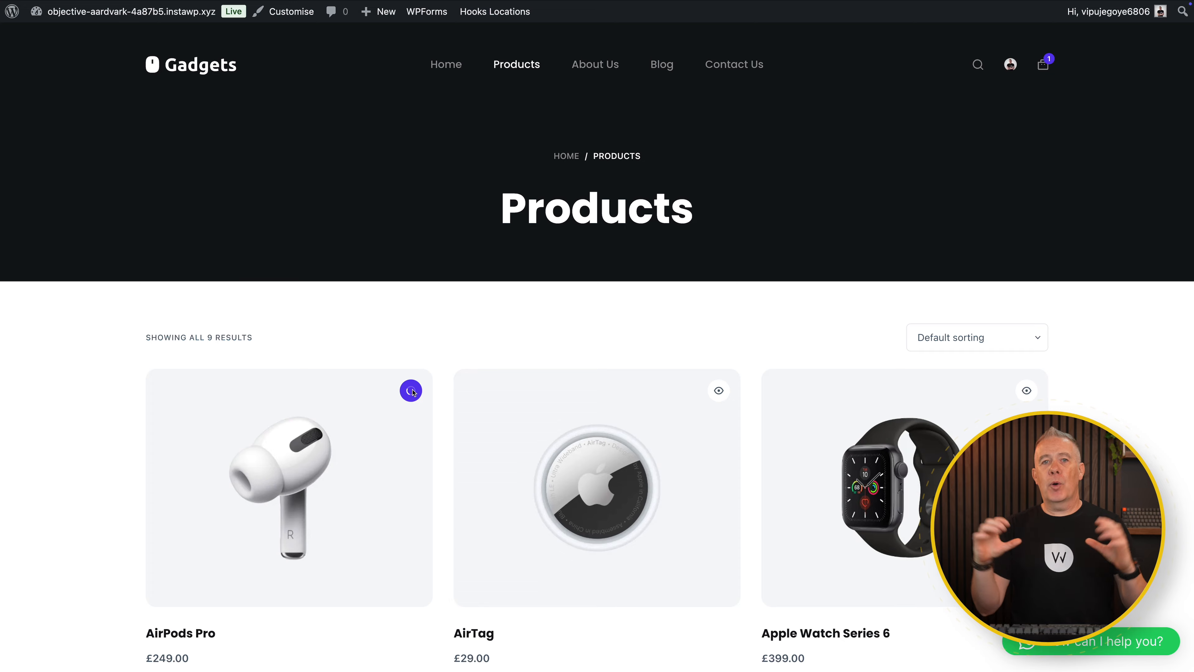
{"action": "scroll", "coordinate": [793, 375], "scroll_direction": "down", "scroll_amount": 2}
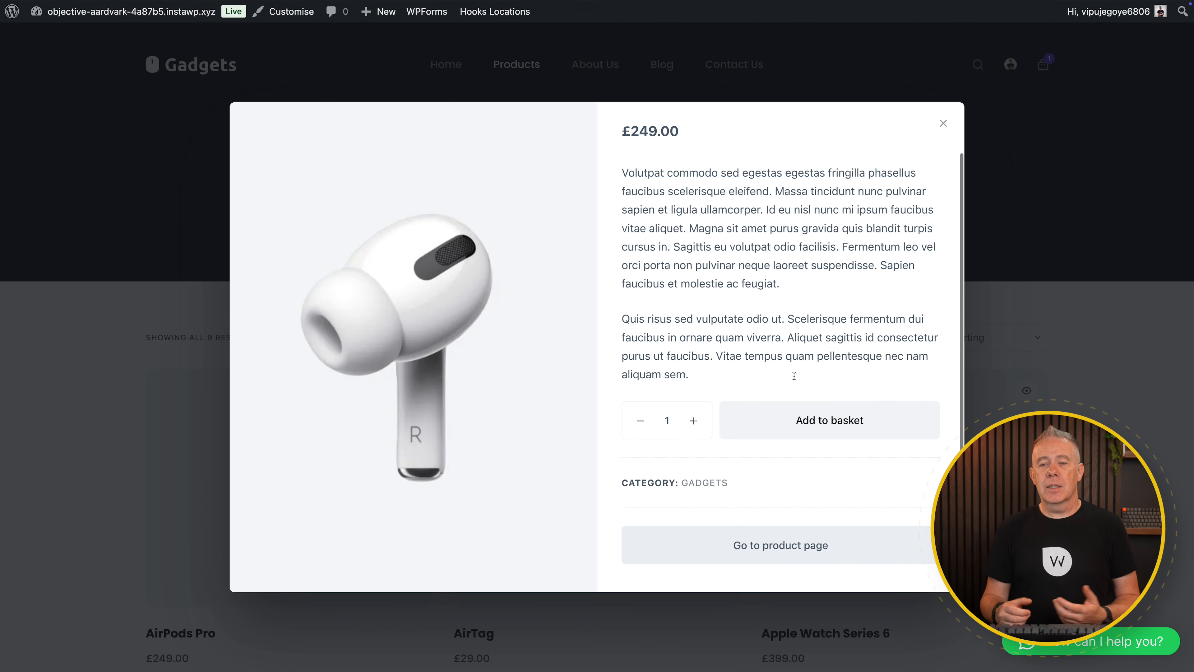
{"action": "scroll", "coordinate": [793, 379], "scroll_direction": "up", "scroll_amount": 2}
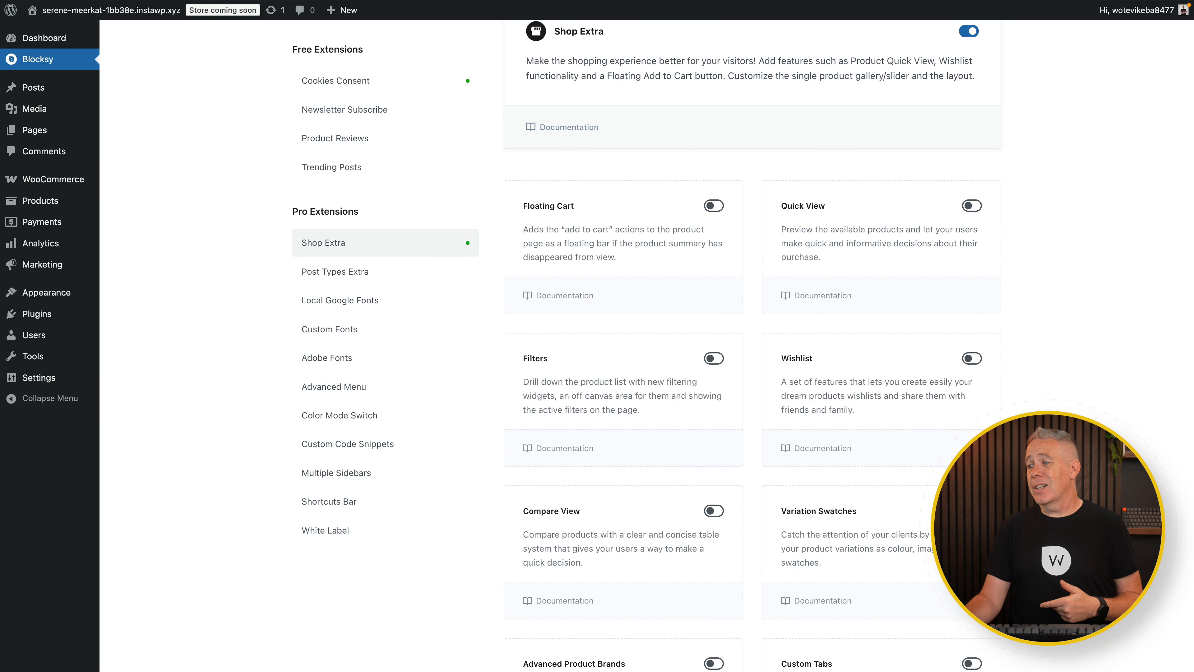
- Examine the remaining Shop Extra features, from Compare View and Size Guide to Search by SKU and Affiliate Product Links
{"action": "scroll", "coordinate": [752, 346], "scroll_direction": "down", "scroll_amount": 1}
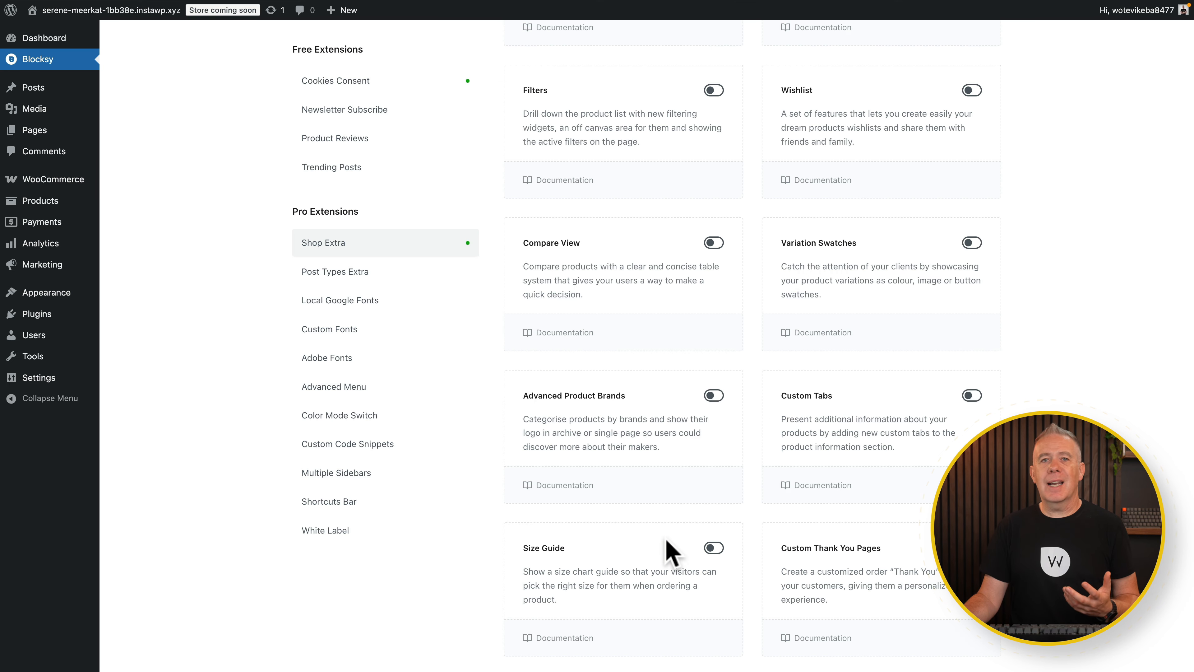
{"action": "scroll", "coordinate": [846, 467], "scroll_direction": "down", "scroll_amount": 3}
{"action": "scroll", "coordinate": [846, 467], "scroll_direction": "down", "scroll_amount": 3}
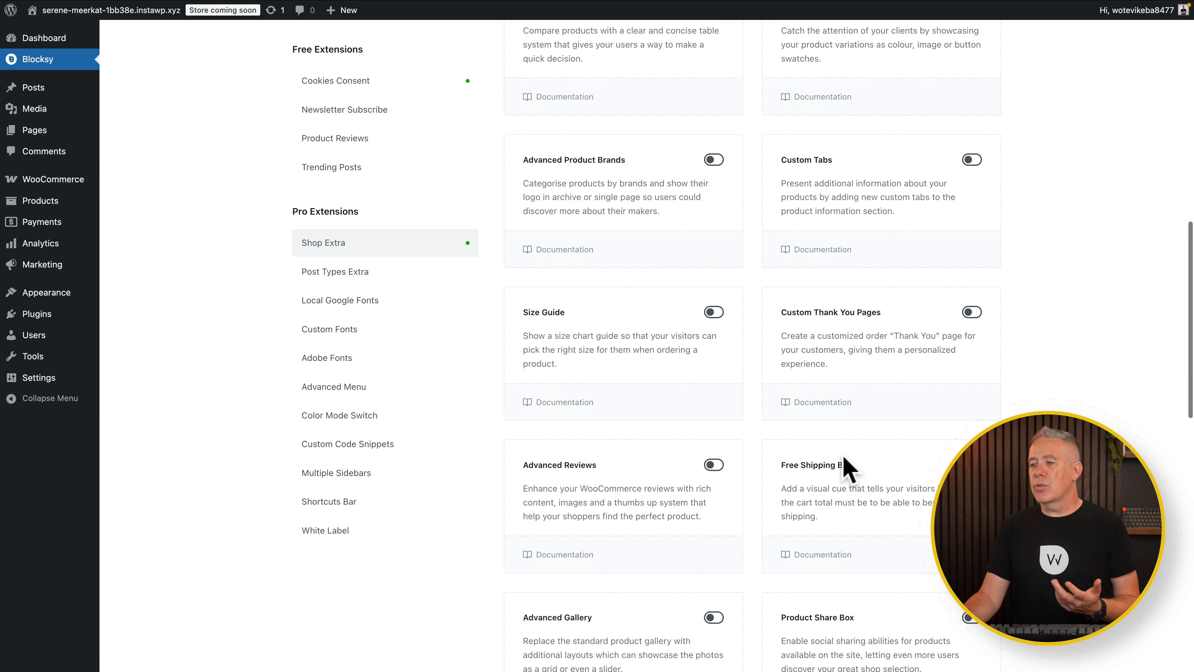
{"action": "scroll", "coordinate": [846, 467], "scroll_direction": "down", "scroll_amount": 4}
{"action": "scroll", "coordinate": [847, 466], "scroll_direction": "down", "scroll_amount": 1}
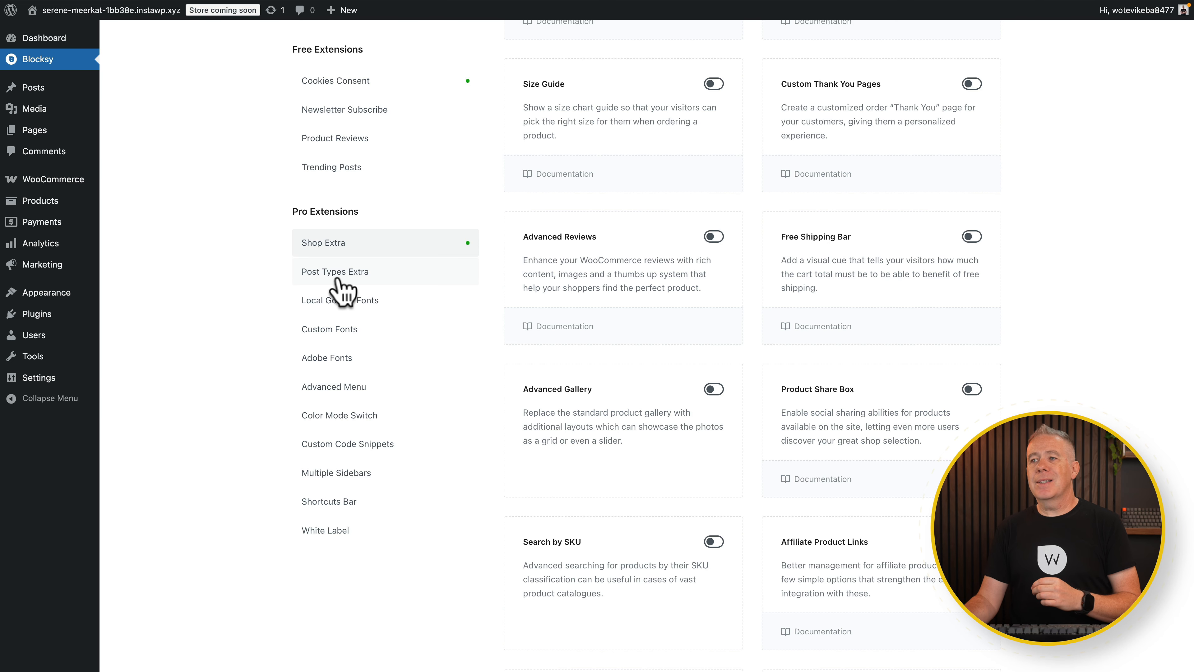
- Enable the Post Types Extra pro extension in Blocksy and look over its features
{"action": "left_click", "coordinate": [337, 273]}
{"action": "scroll", "coordinate": [760, 245], "scroll_direction": "up", "scroll_amount": 8}
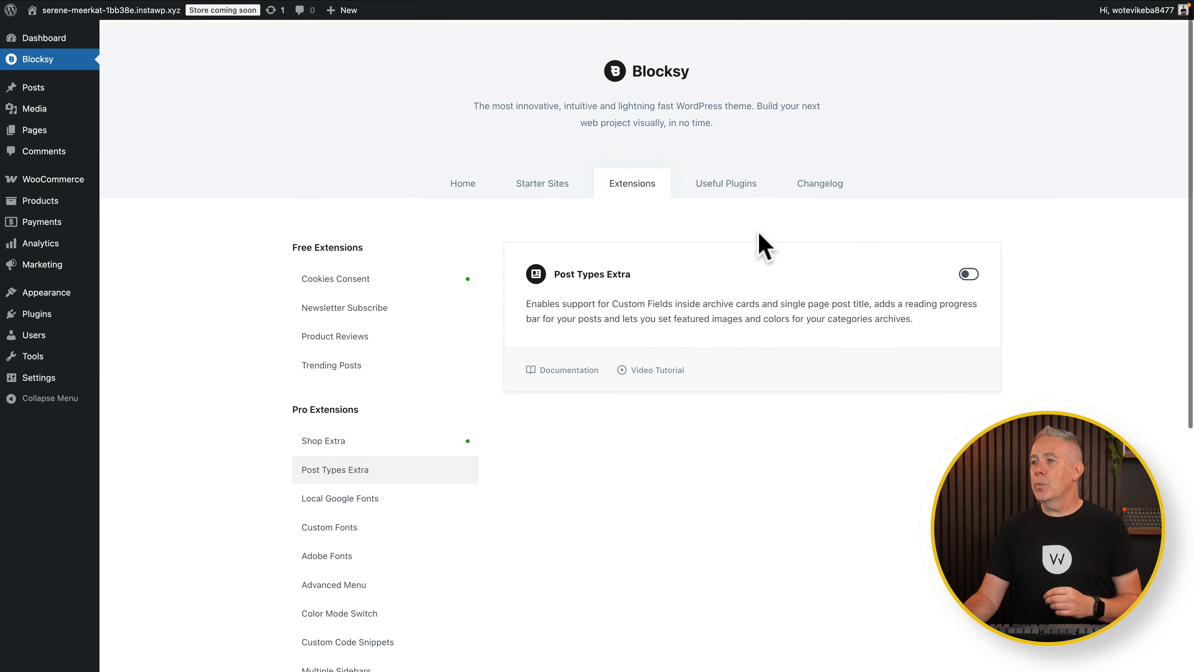
{"action": "left_click", "coordinate": [968, 271]}
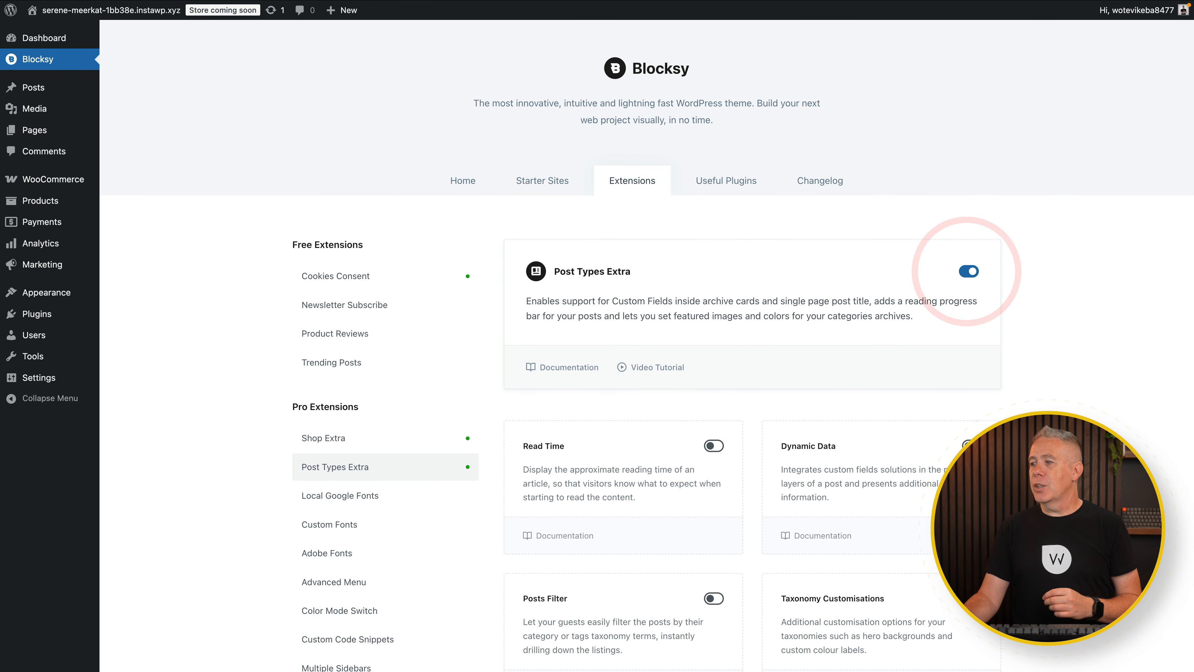
{"action": "scroll", "coordinate": [646, 342], "scroll_direction": "down", "scroll_amount": 4}
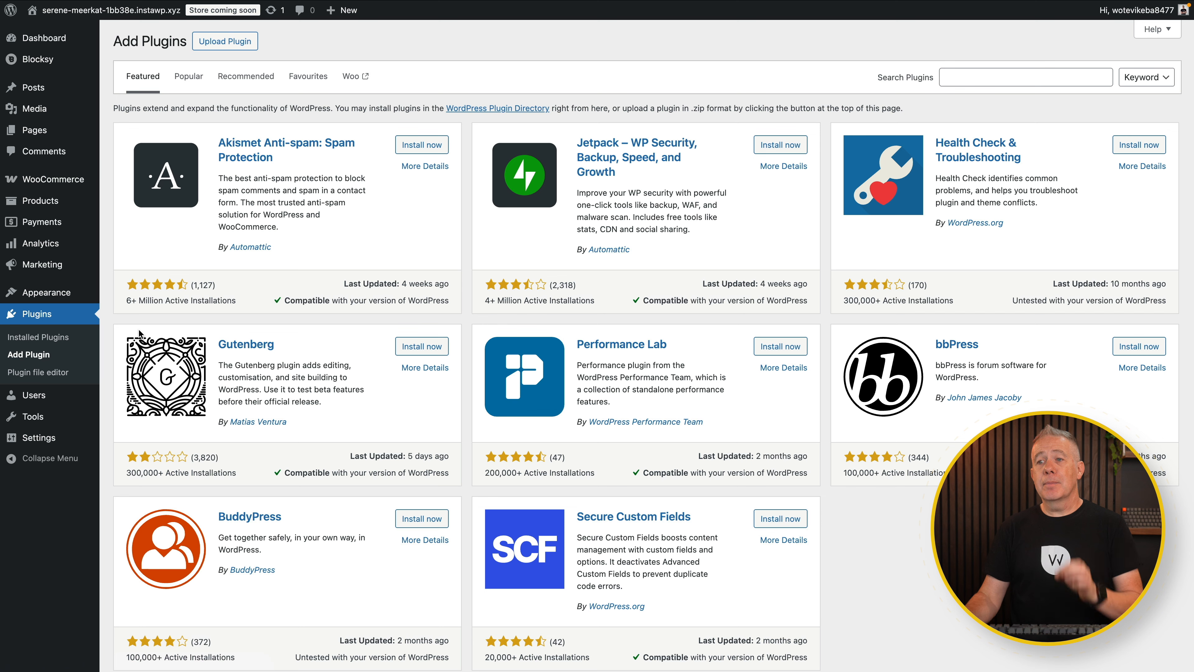
- Search the plugin directory for "fluent support" and install the Fluent Support – Helpdesk & Customer Support Ticket System plugin
{"action": "left_click", "coordinate": [980, 77]}
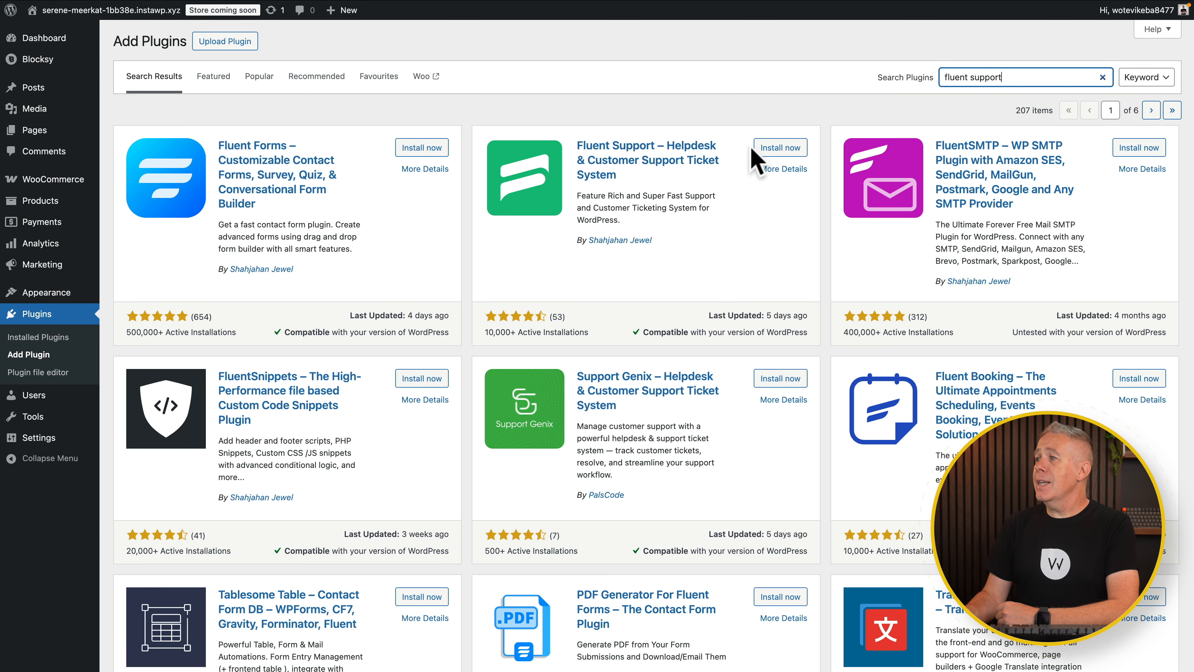
{"action": "left_click", "coordinate": [772, 150]}
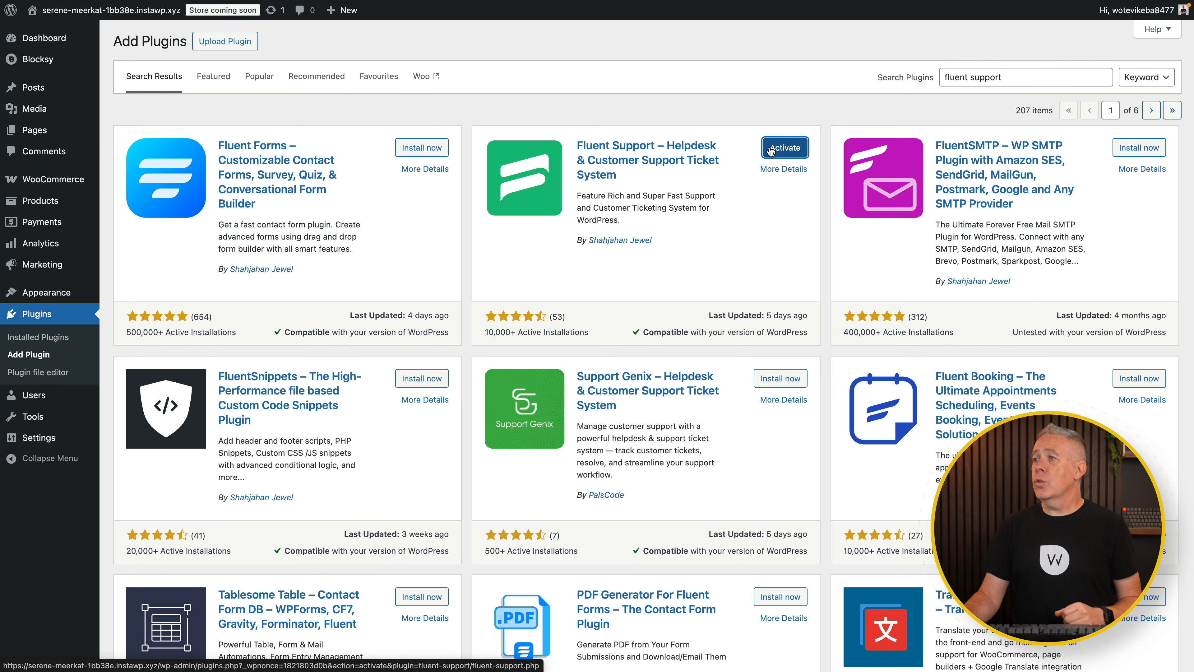